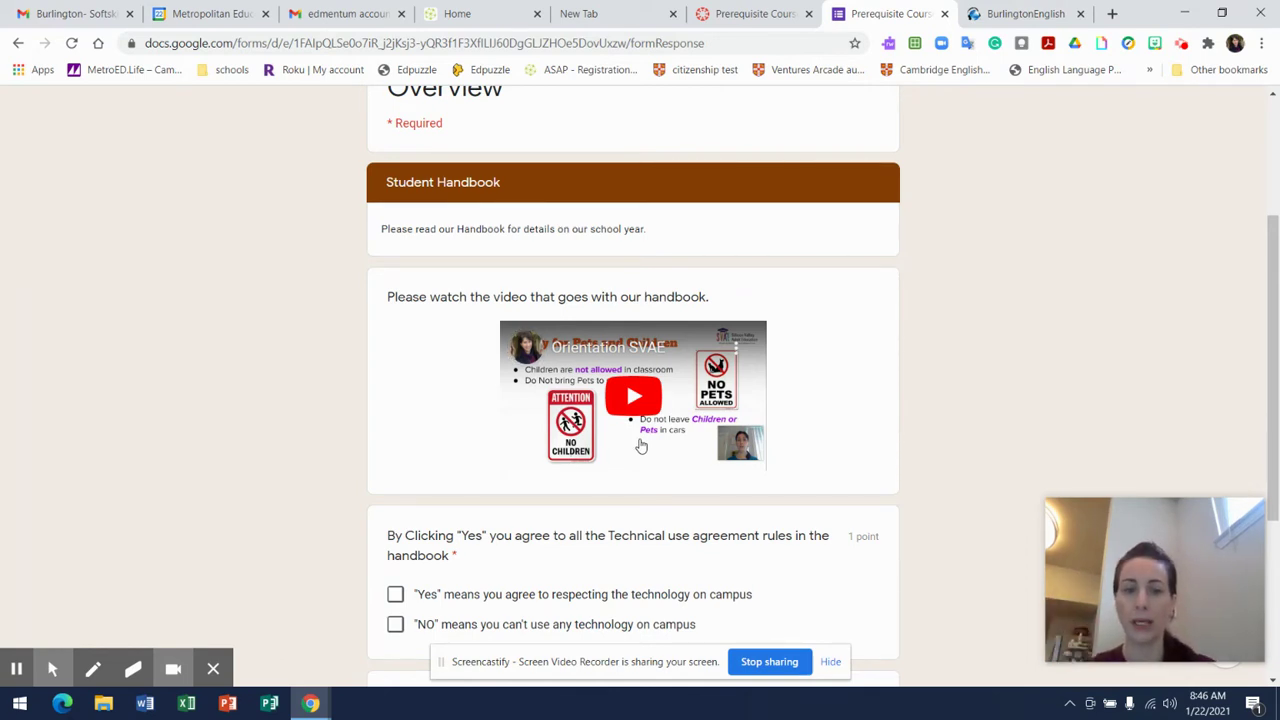
Step: Agree to respecting technology on campus, answer Yes to understanding the Code of Conduct, and continue to the form's next page
{"action": "left_click_drag", "start_coordinate": [1275, 330], "coordinate": [1275, 462]}
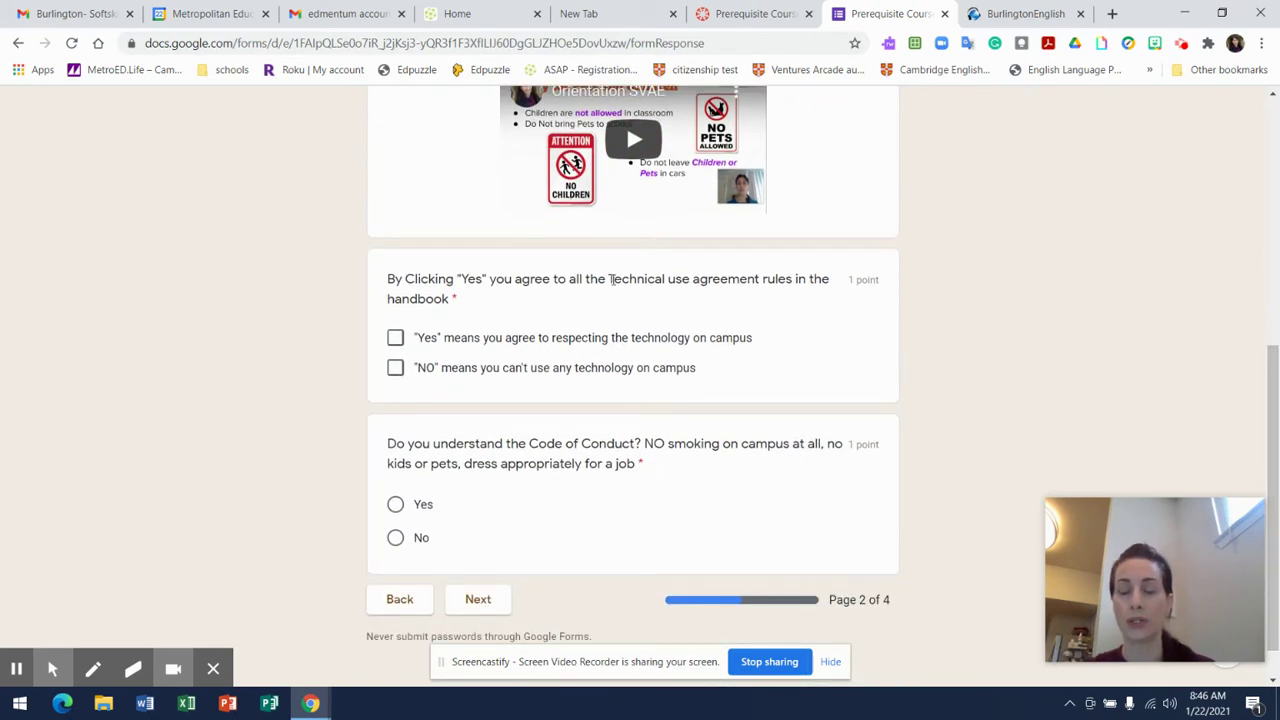
{"action": "left_click", "coordinate": [395, 339]}
{"action": "left_click", "coordinate": [396, 505]}
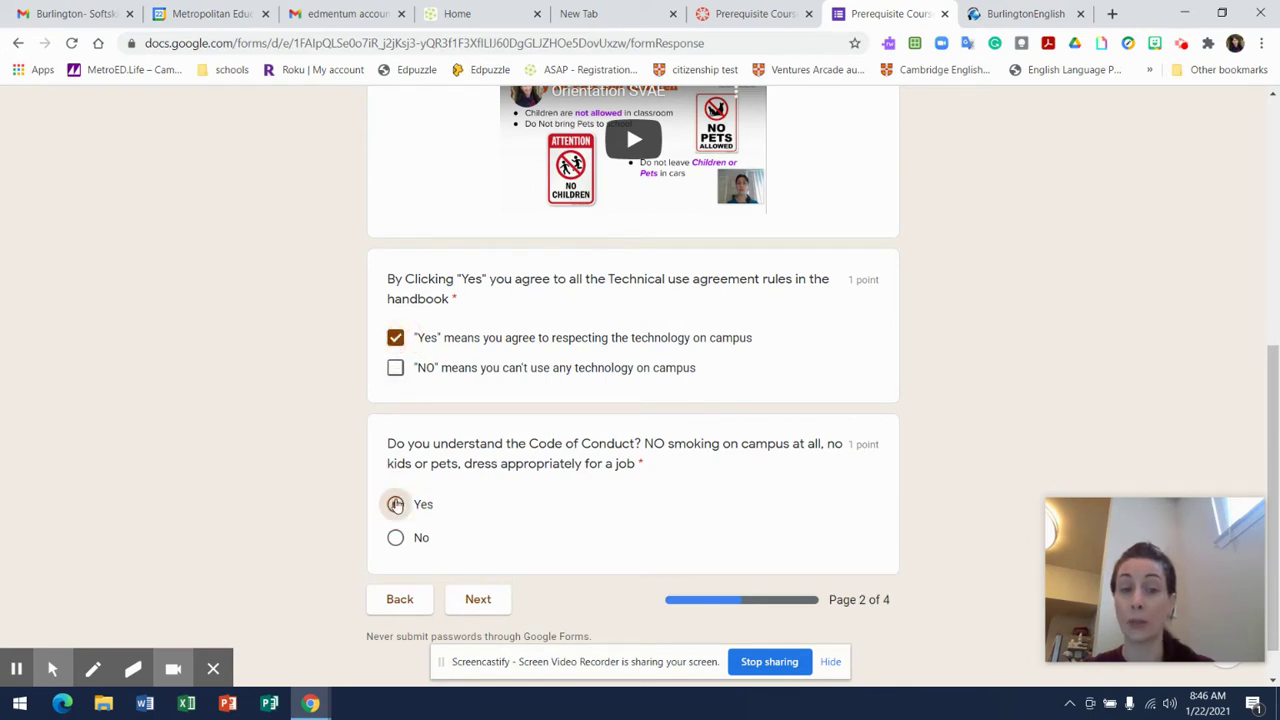
{"action": "left_click", "coordinate": [478, 598]}
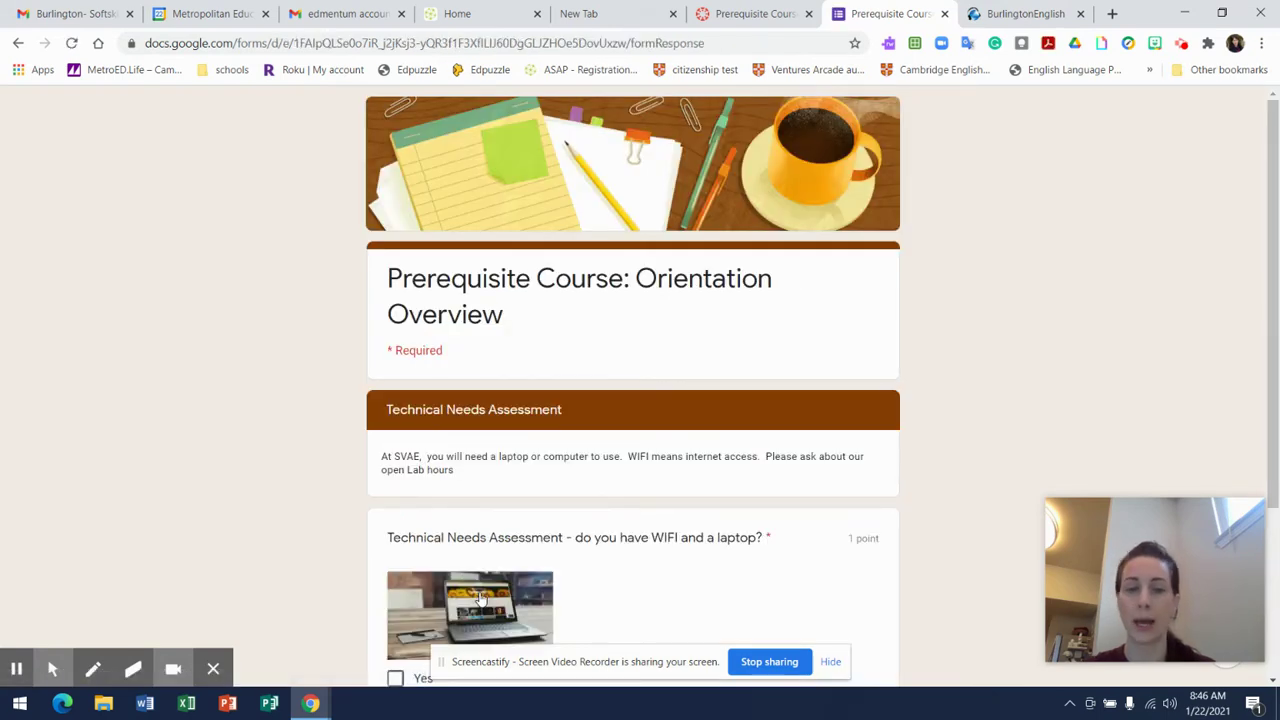
Step: Answer Yes to having WIFI and a laptop in the Technical Needs Assessment and continue to the Covid 19 Safety Procedures page
{"action": "scroll", "coordinate": [1276, 385], "scroll_direction": "down", "scroll_amount": 2}
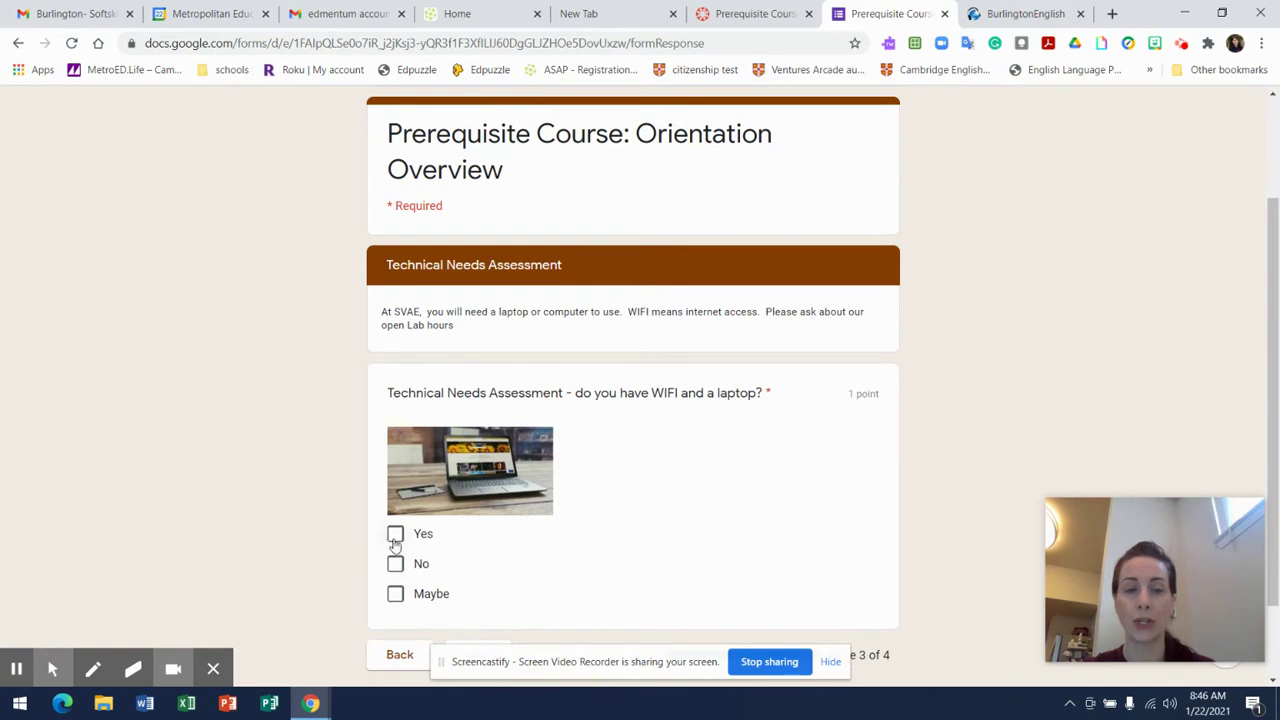
{"action": "left_click", "coordinate": [395, 536]}
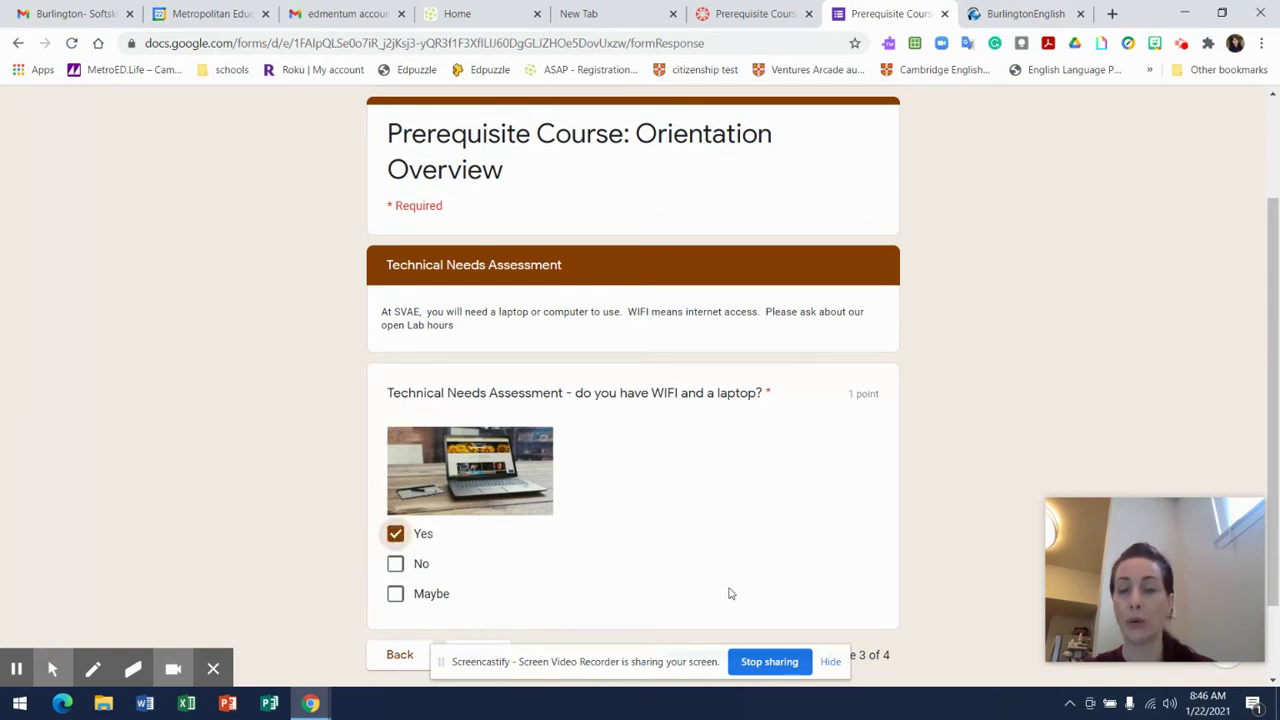
{"action": "left_click", "coordinate": [830, 662]}
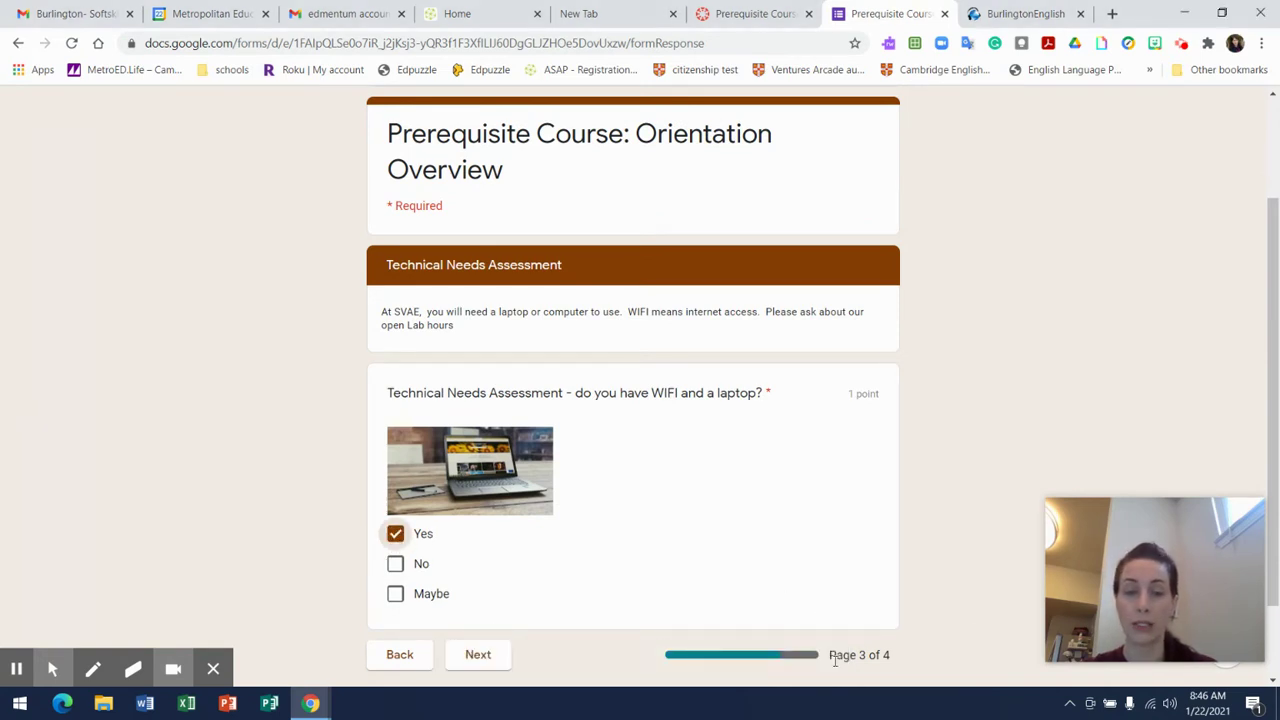
{"action": "left_click", "coordinate": [478, 655]}
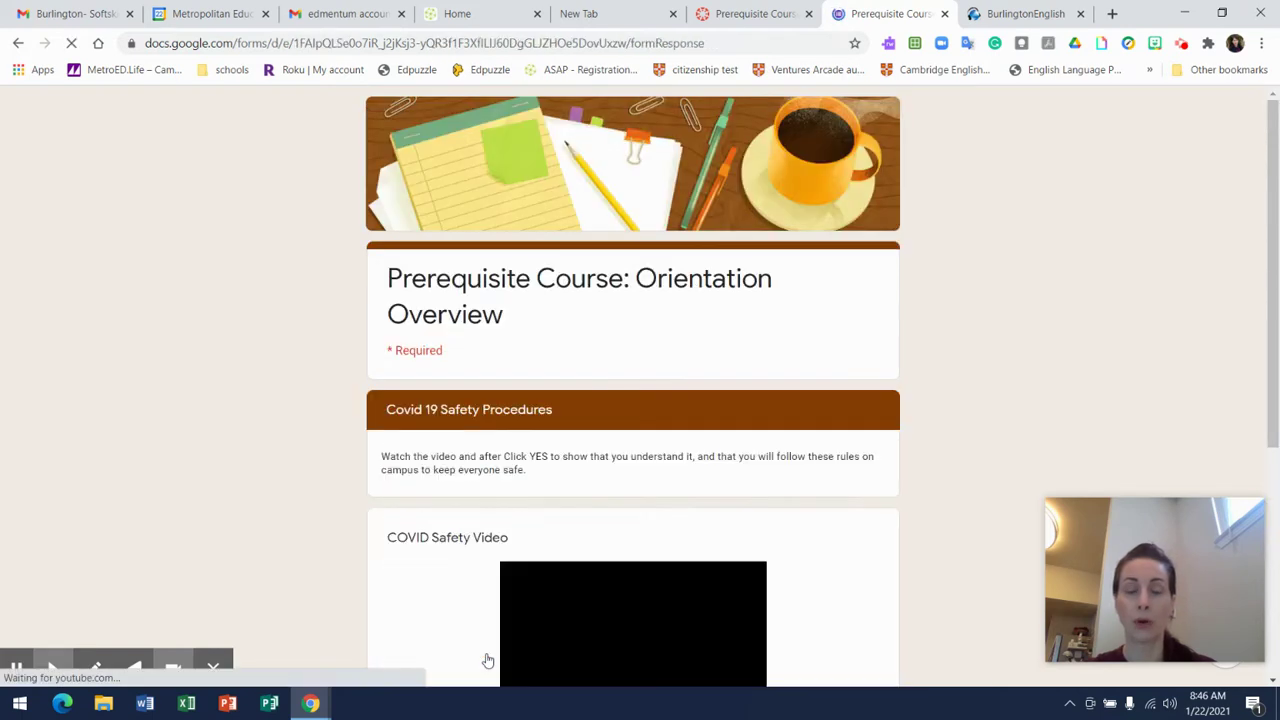
Step: Answer yes to agreeing to all the Covid precautions on campus and submit the orientation form
{"action": "left_click_drag", "start_coordinate": [1271, 251], "coordinate": [1276, 418]}
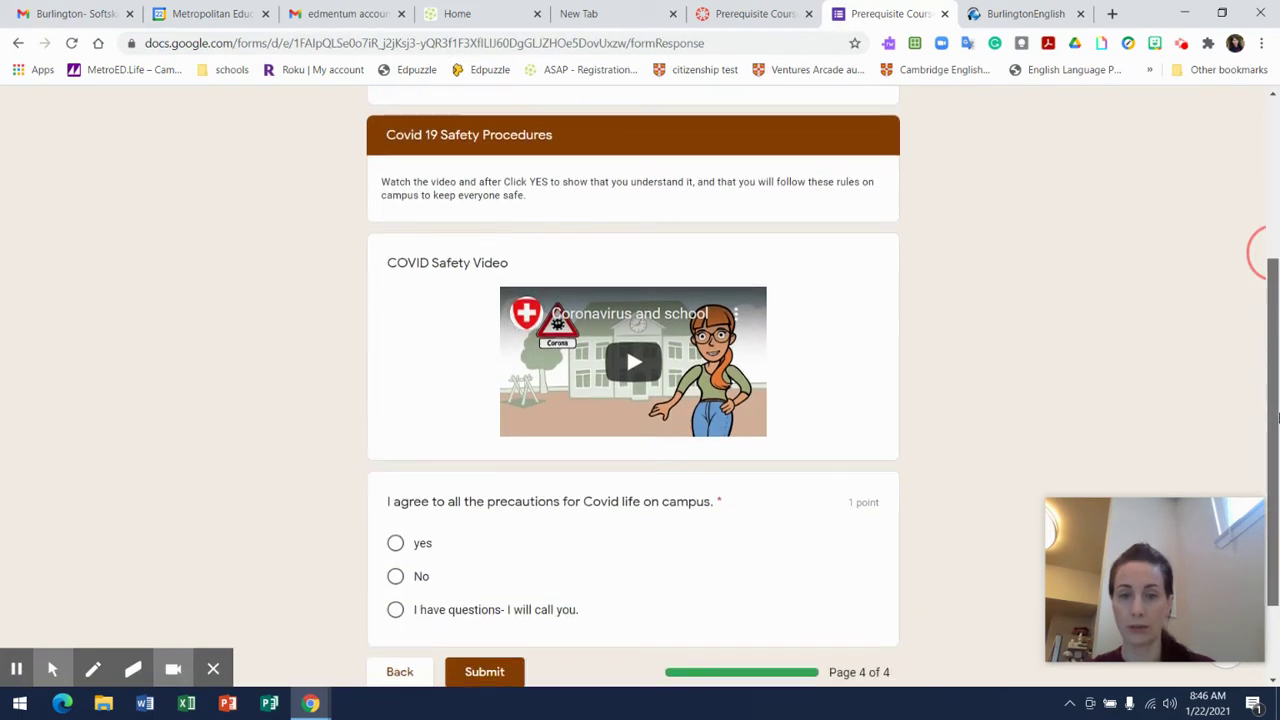
{"action": "left_click", "coordinate": [394, 544]}
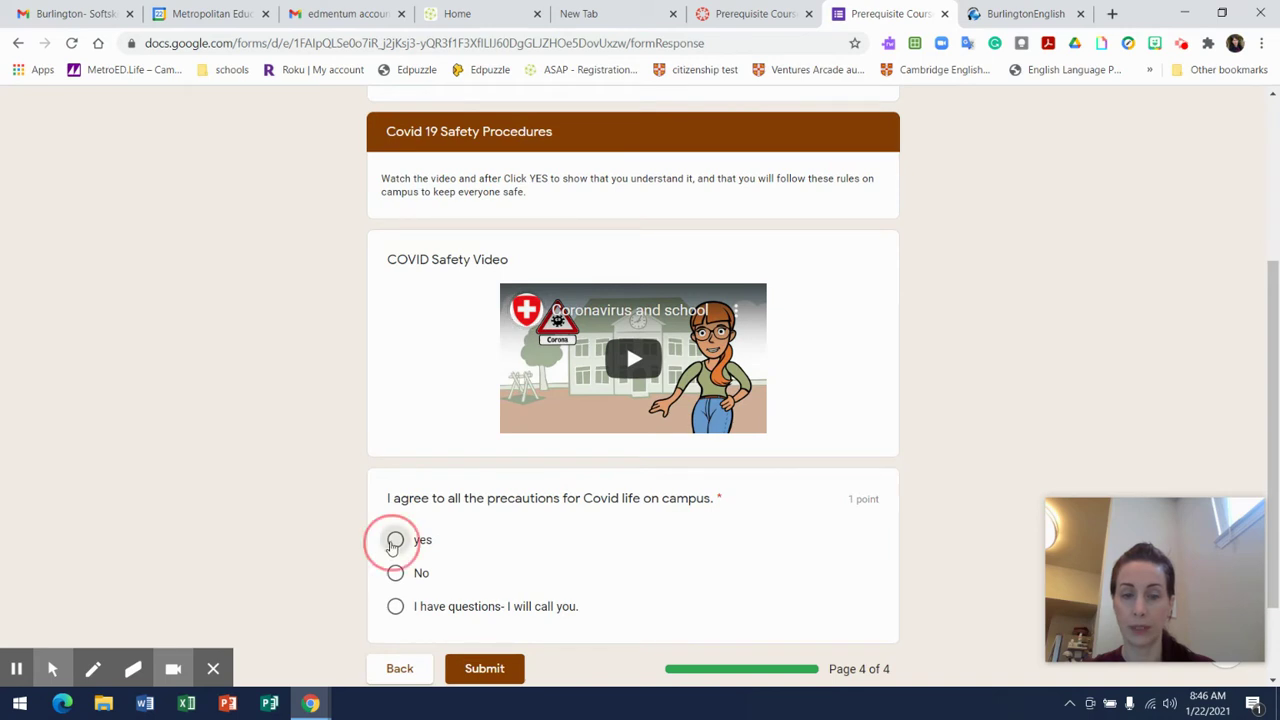
{"action": "left_click", "coordinate": [470, 668]}
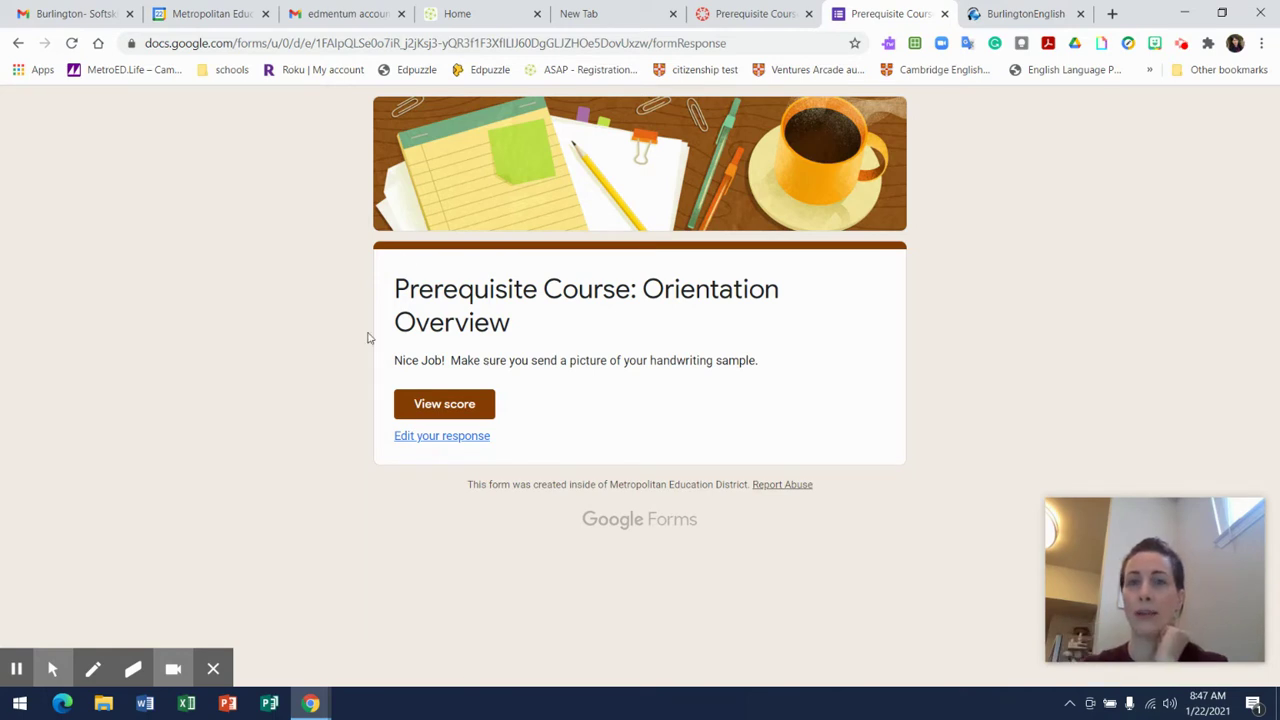
Step: Return to the Canvas orientation course and open the Student Handbook assignment from its modules
{"action": "left_click", "coordinate": [745, 20]}
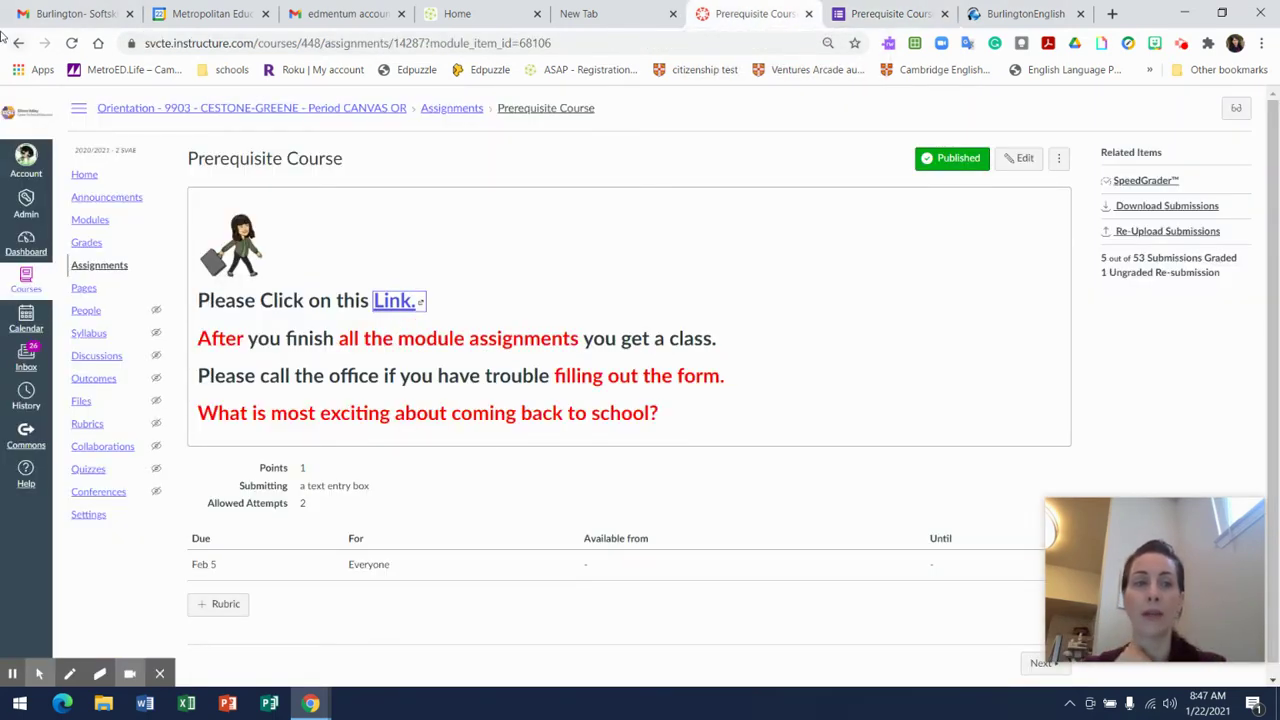
{"action": "left_click", "coordinate": [89, 220]}
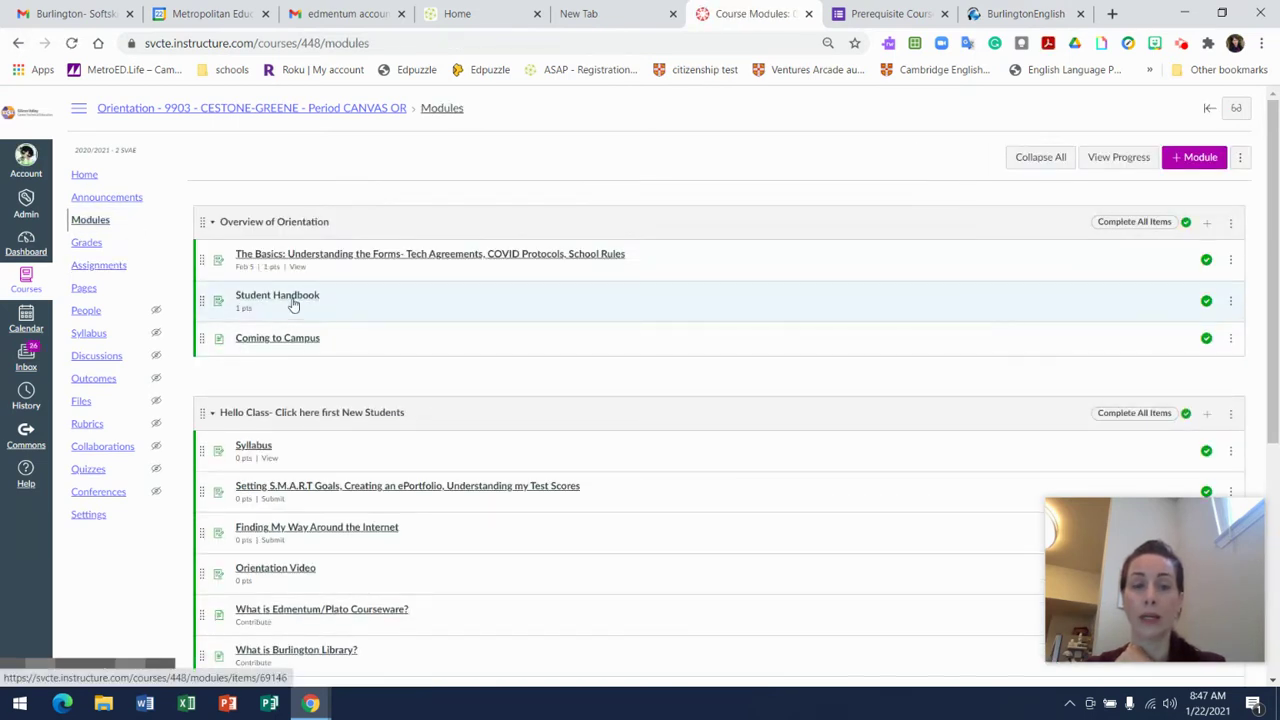
{"action": "left_click", "coordinate": [293, 303]}
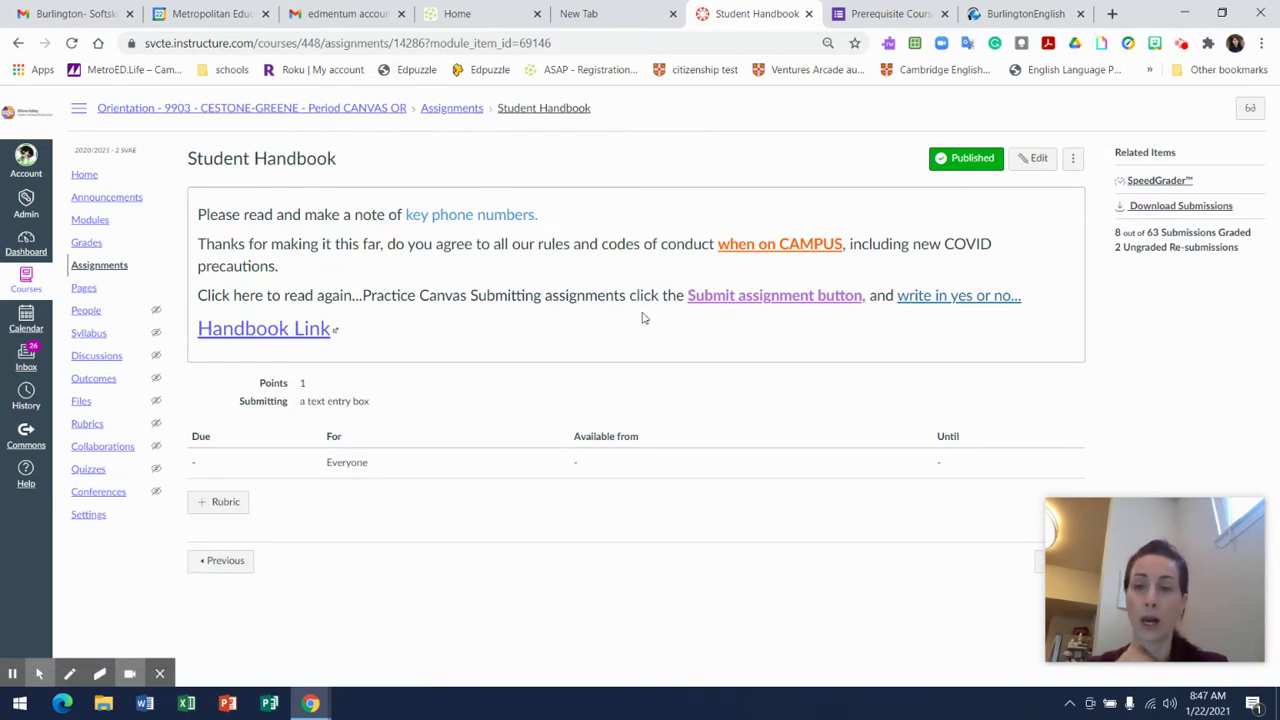
Step: Open the linked student handbook document and view the Student Goal Sheet on page 5
{"action": "left_click", "coordinate": [302, 331]}
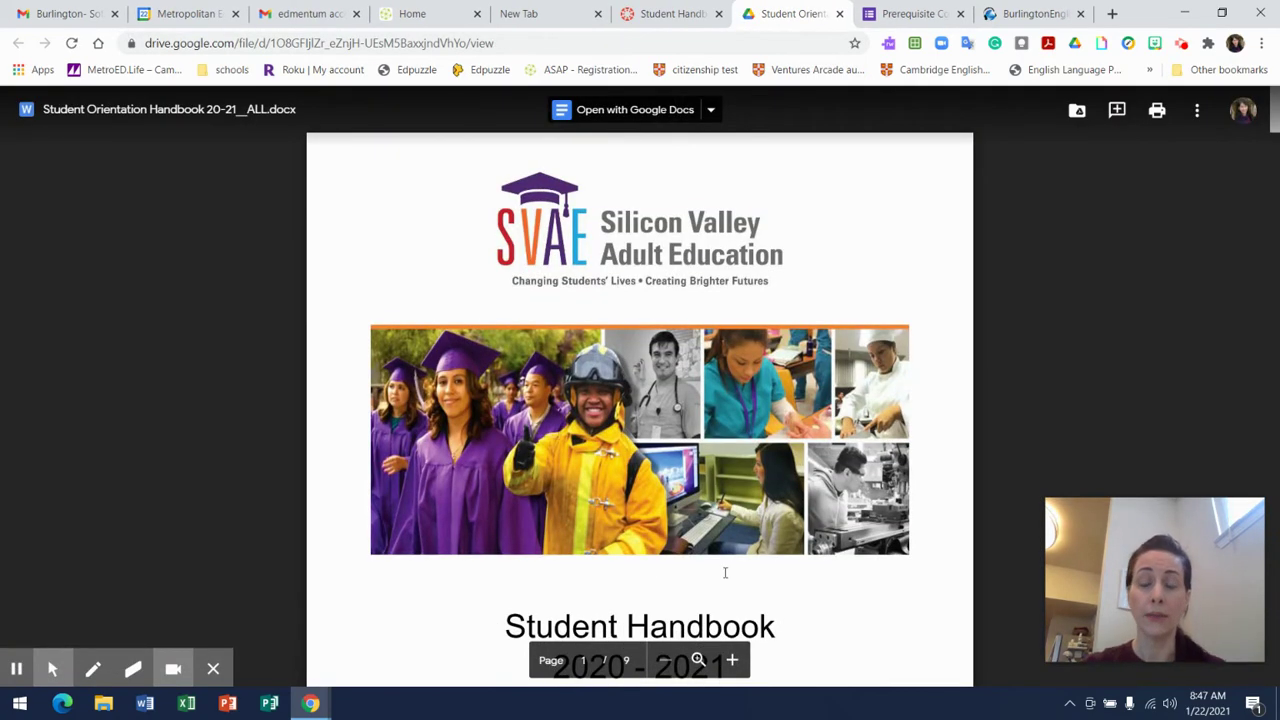
{"action": "left_click", "coordinate": [1274, 122]}
{"action": "left_click_drag", "start_coordinate": [1274, 122], "coordinate": [1276, 392]}
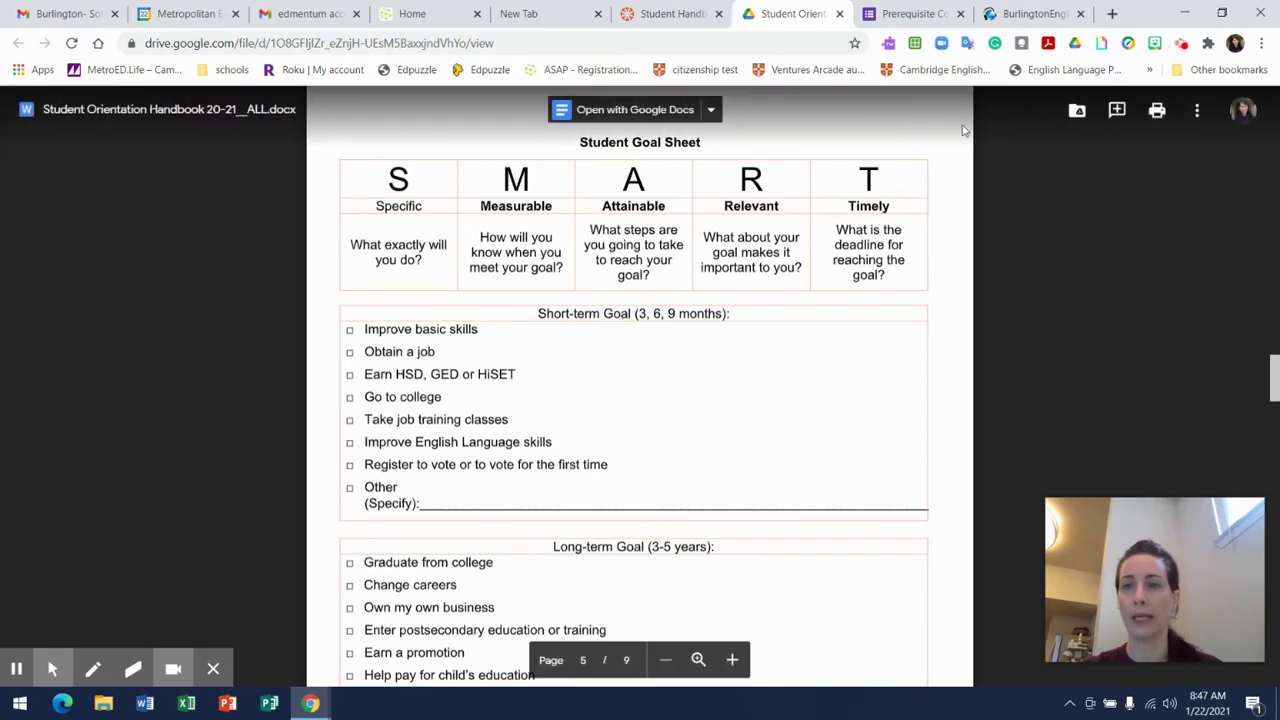
Step: Translate the handbook page into Japanese with the Google Translate extension and switch the translation language back to English
{"action": "left_click", "coordinate": [967, 46]}
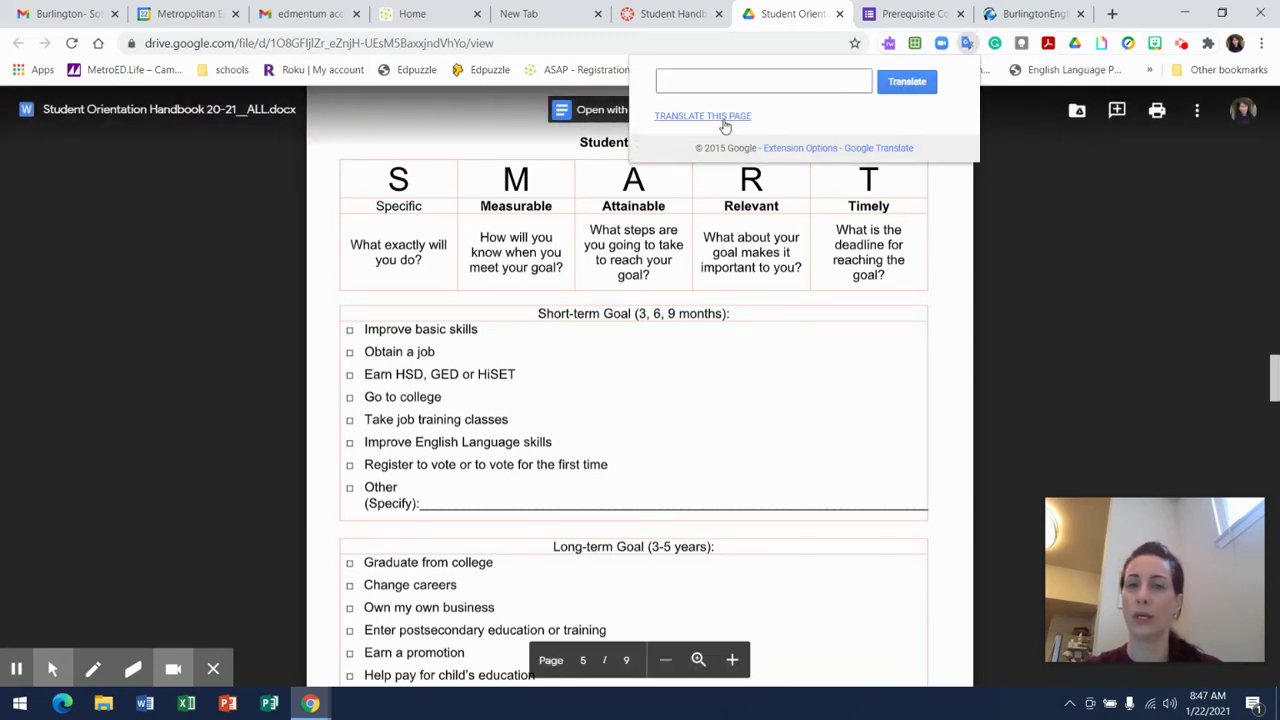
{"action": "left_click", "coordinate": [698, 117]}
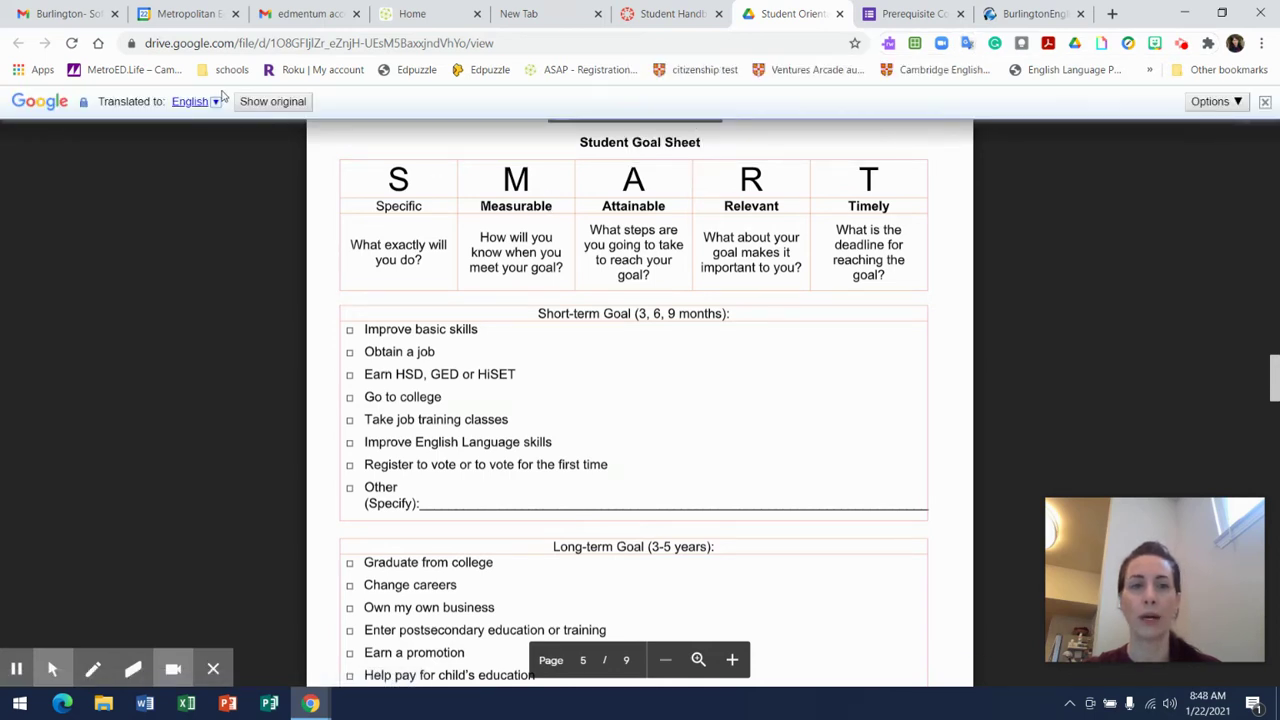
{"action": "left_click", "coordinate": [216, 102]}
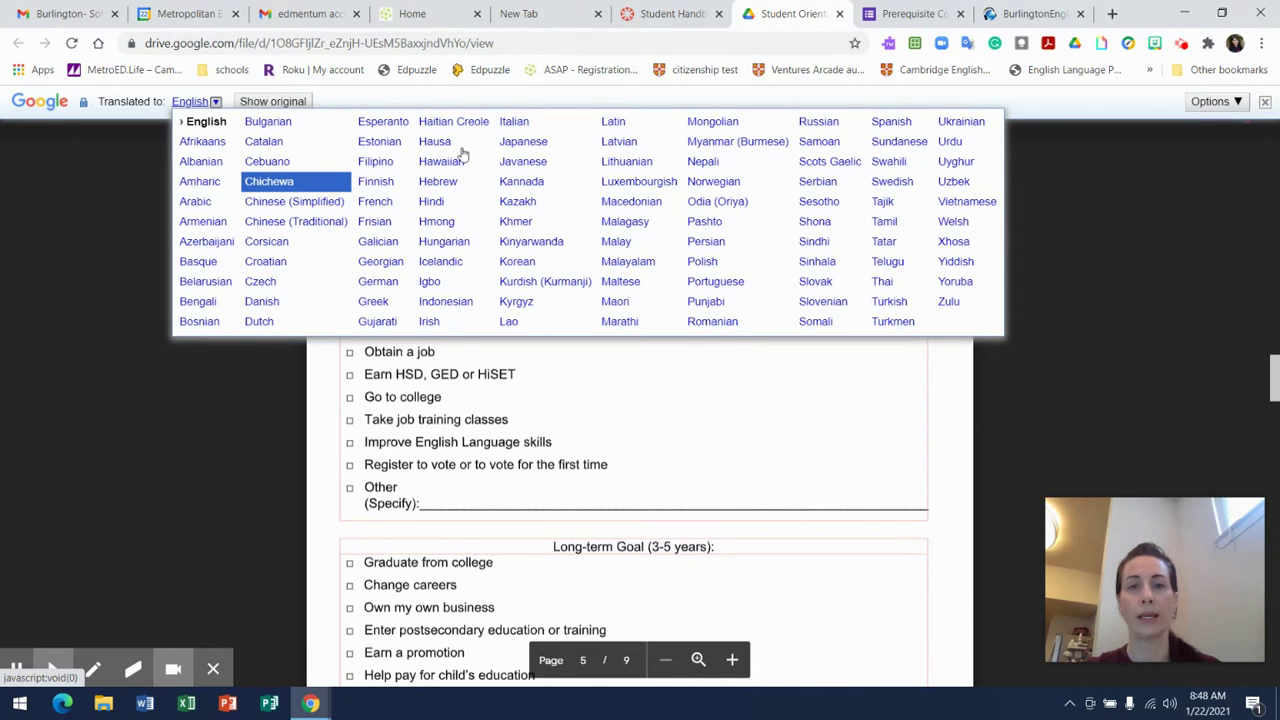
{"action": "left_click", "coordinate": [525, 142]}
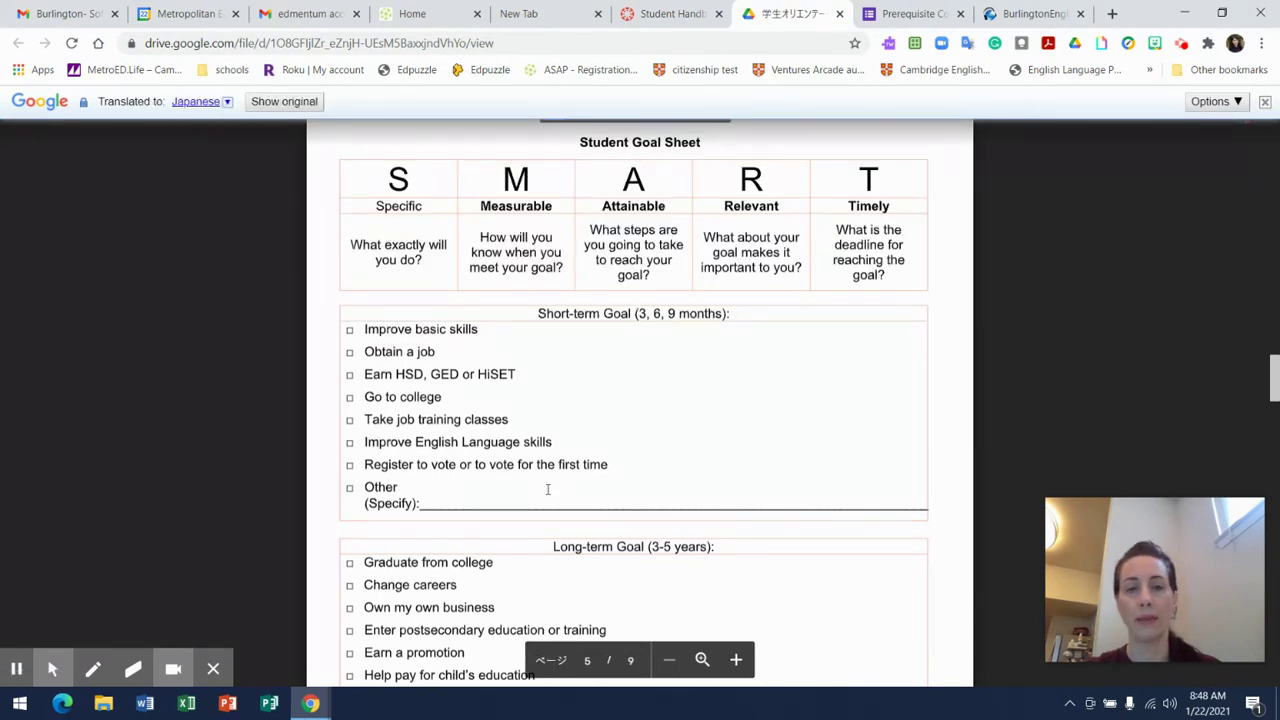
{"action": "left_click", "coordinate": [721, 486]}
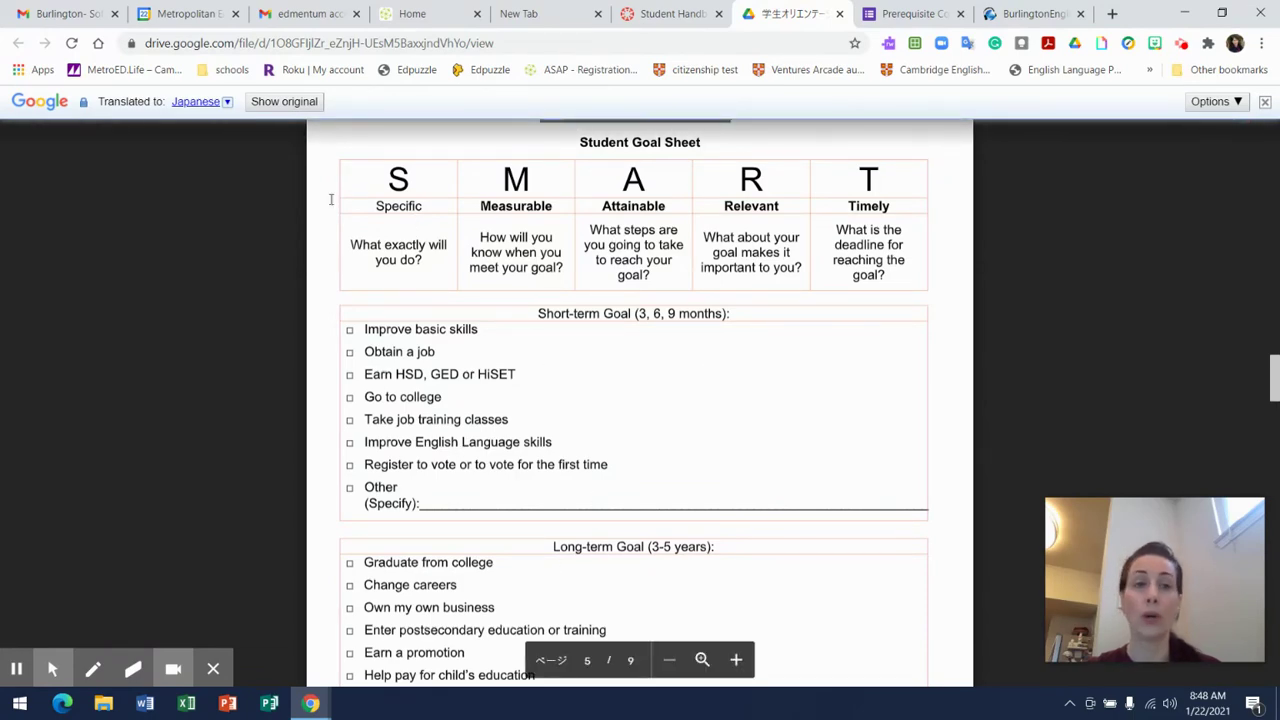
{"action": "left_click", "coordinate": [202, 101]}
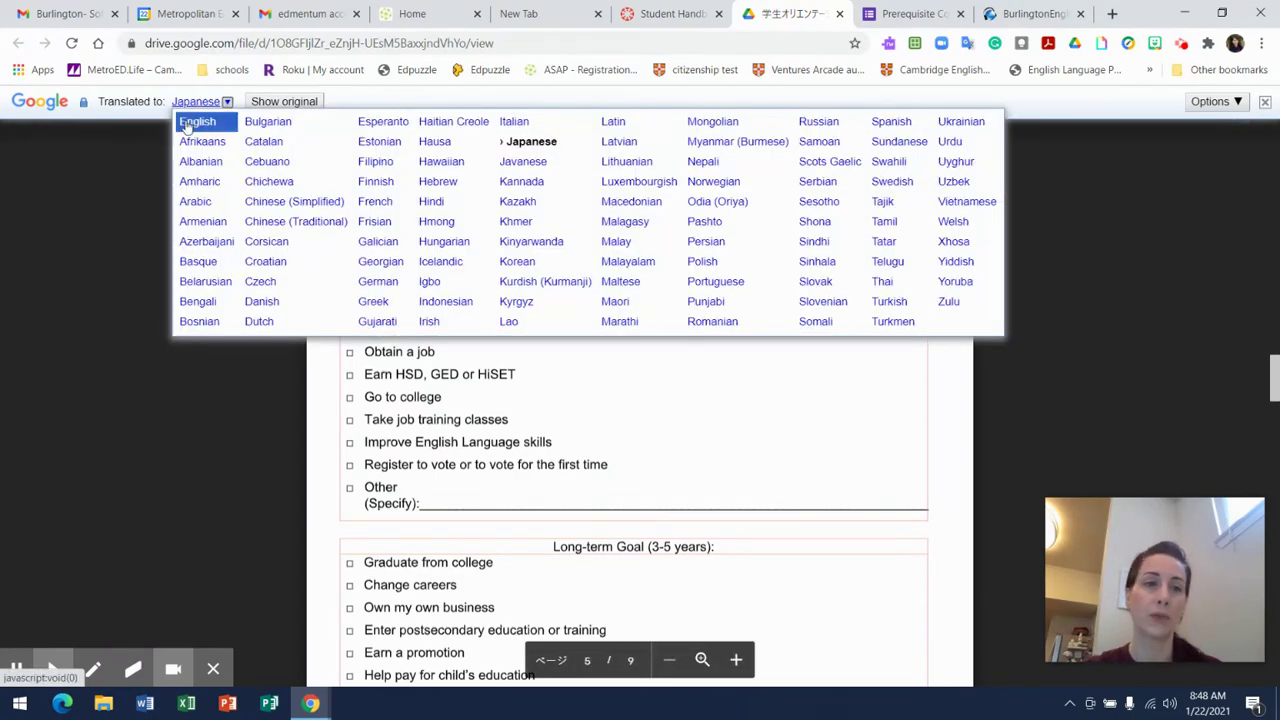
{"action": "left_click", "coordinate": [188, 124]}
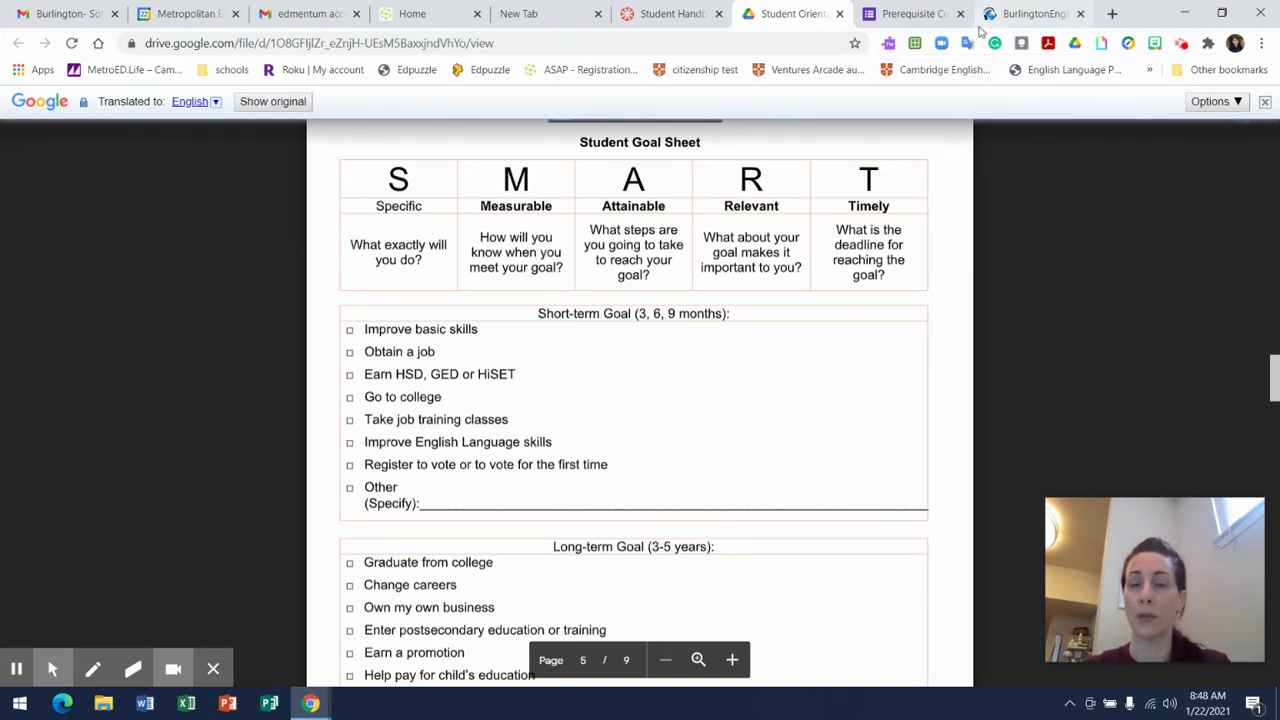
Step: Return to the Canvas course and open the Coming to Campus page from the Overview of Orientation module
{"action": "left_click", "coordinate": [668, 14]}
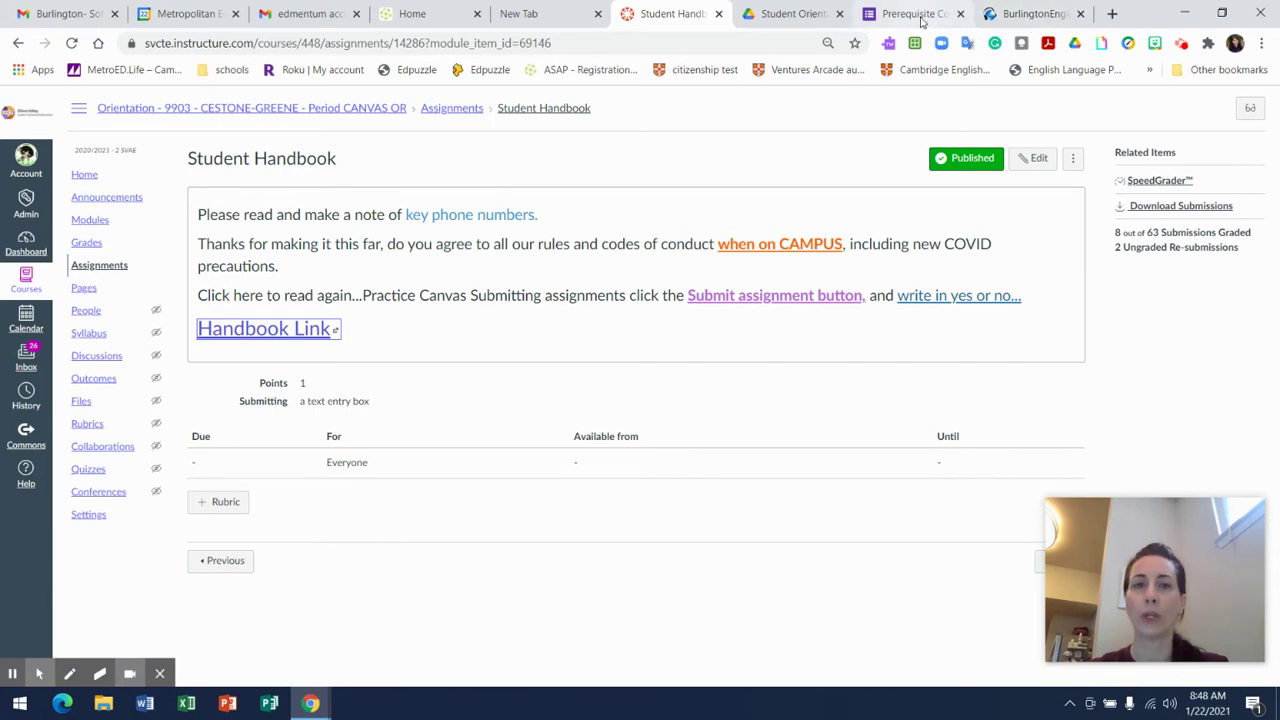
{"action": "left_click", "coordinate": [89, 222]}
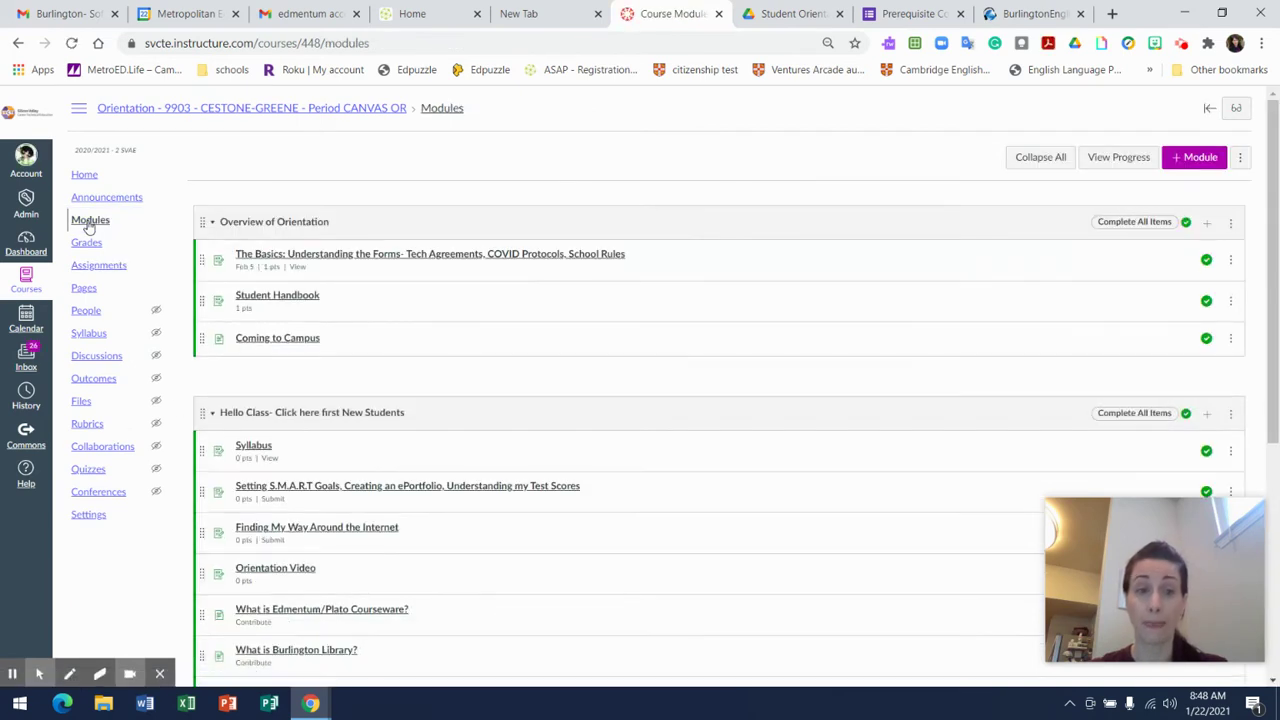
{"action": "left_click", "coordinate": [270, 342]}
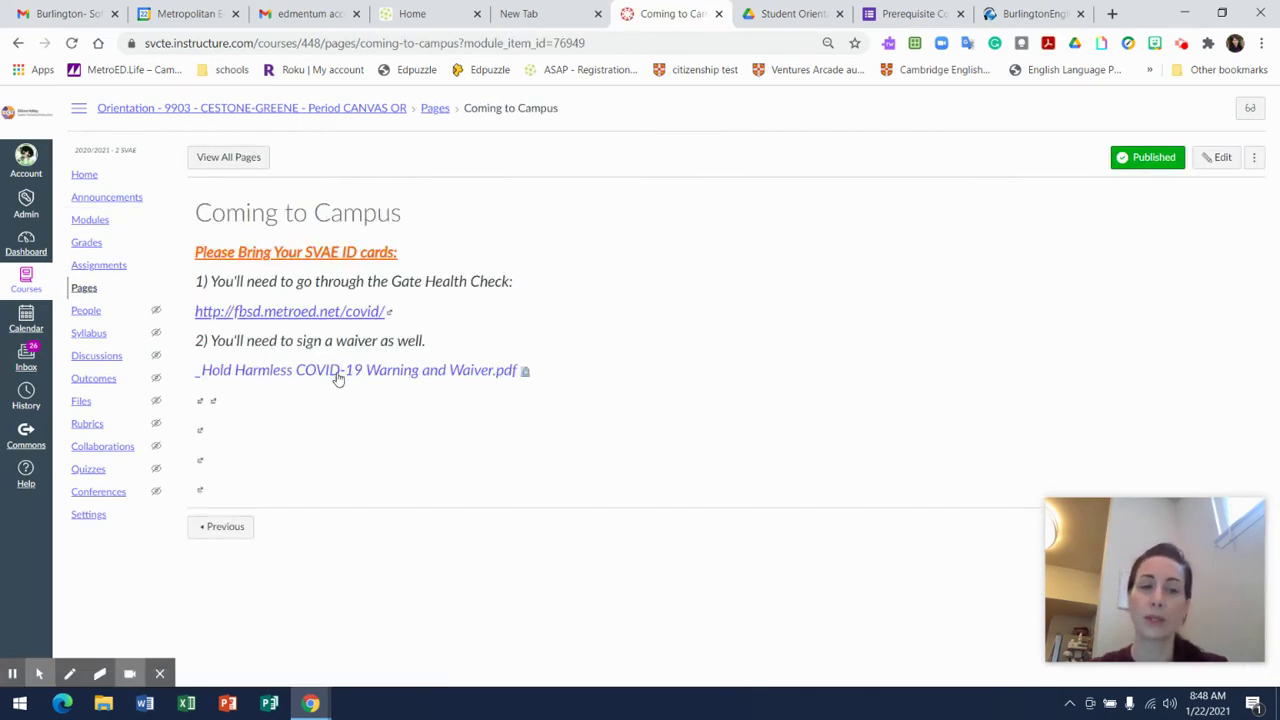
Step: Download and open the Hold Harmless COVID-19 Warning and Waiver PDF and view its name and signature section
{"action": "left_click", "coordinate": [362, 372]}
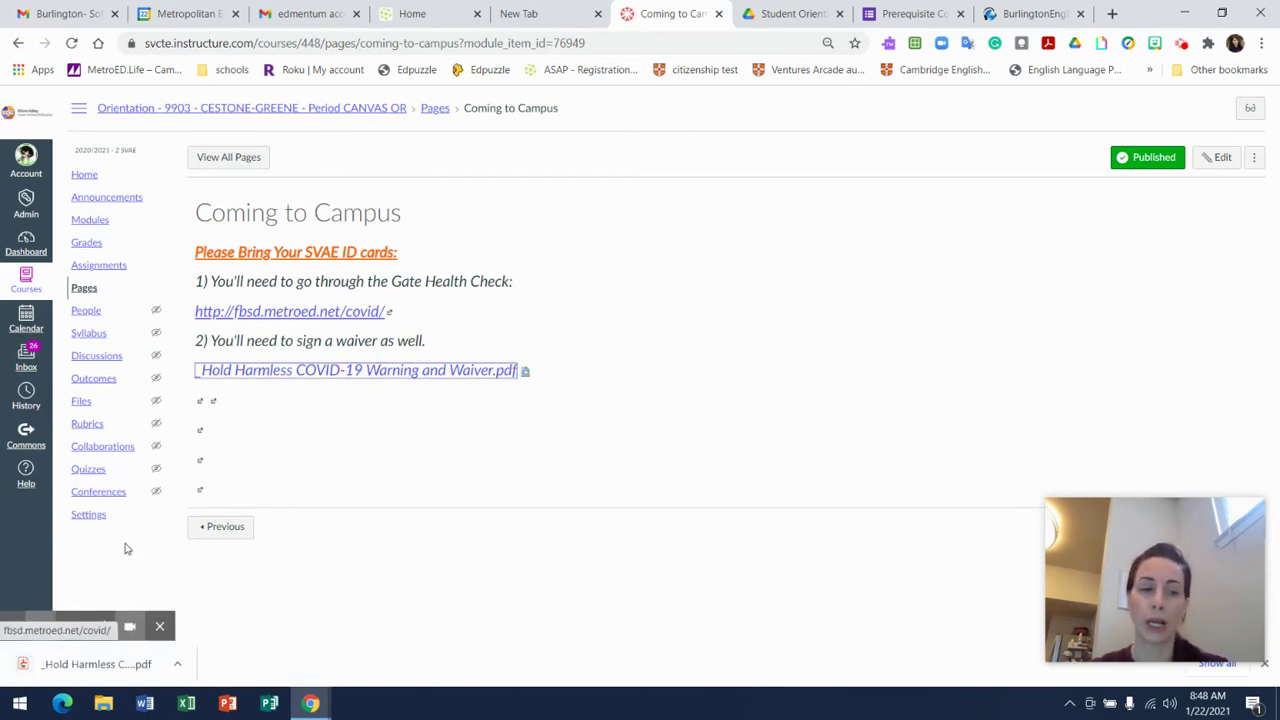
{"action": "left_click", "coordinate": [84, 667]}
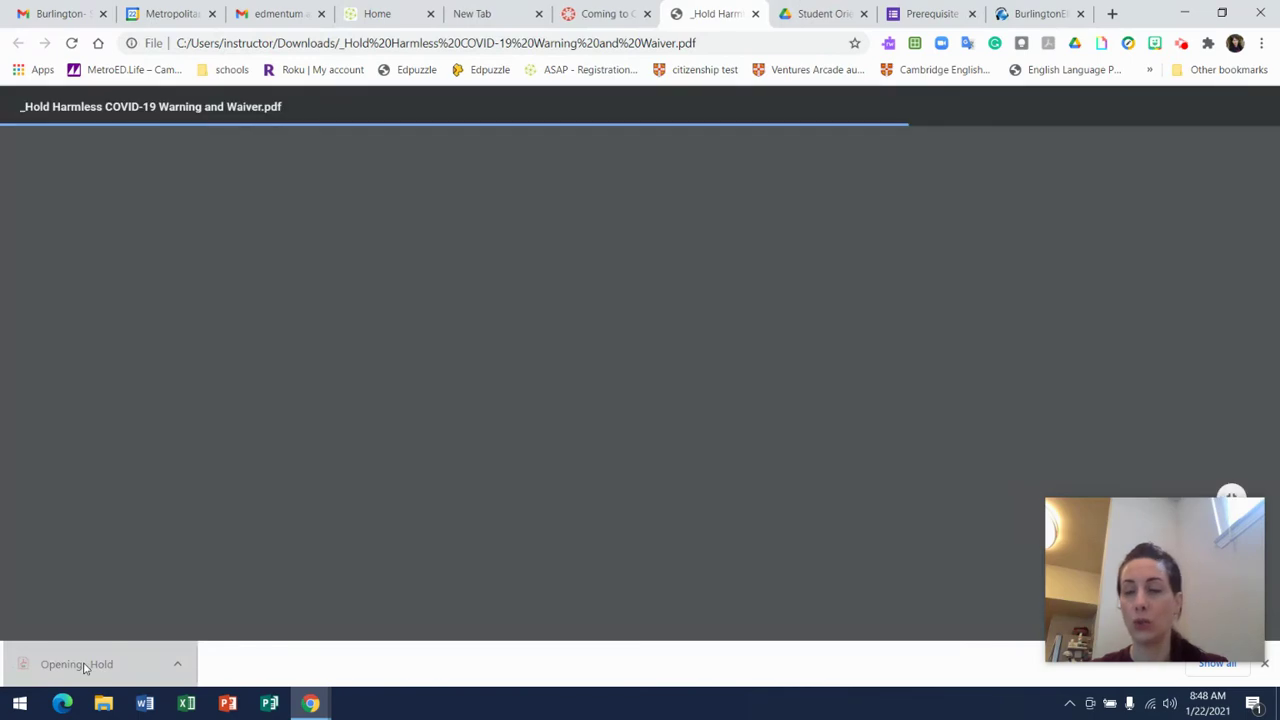
{"action": "mouse_move", "coordinate": [1276, 195]}
{"action": "left_mouse_down"}
{"action": "mouse_move", "coordinate": [1276, 412]}
{"action": "mouse_move", "coordinate": [1276, 367]}
{"action": "left_mouse_up"}
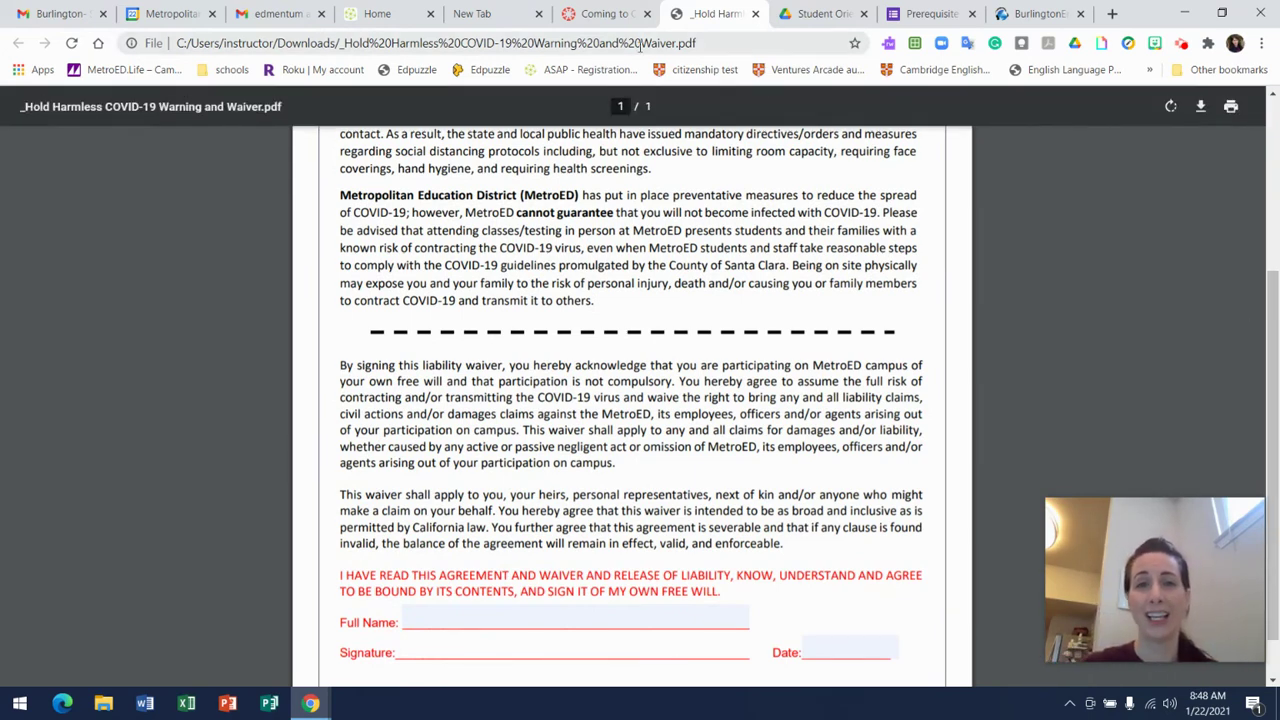
Step: Open the Gate Health Check link on the Coming to Campus page and view the form's sign-in fields and visit purpose options
{"action": "left_click", "coordinate": [603, 16]}
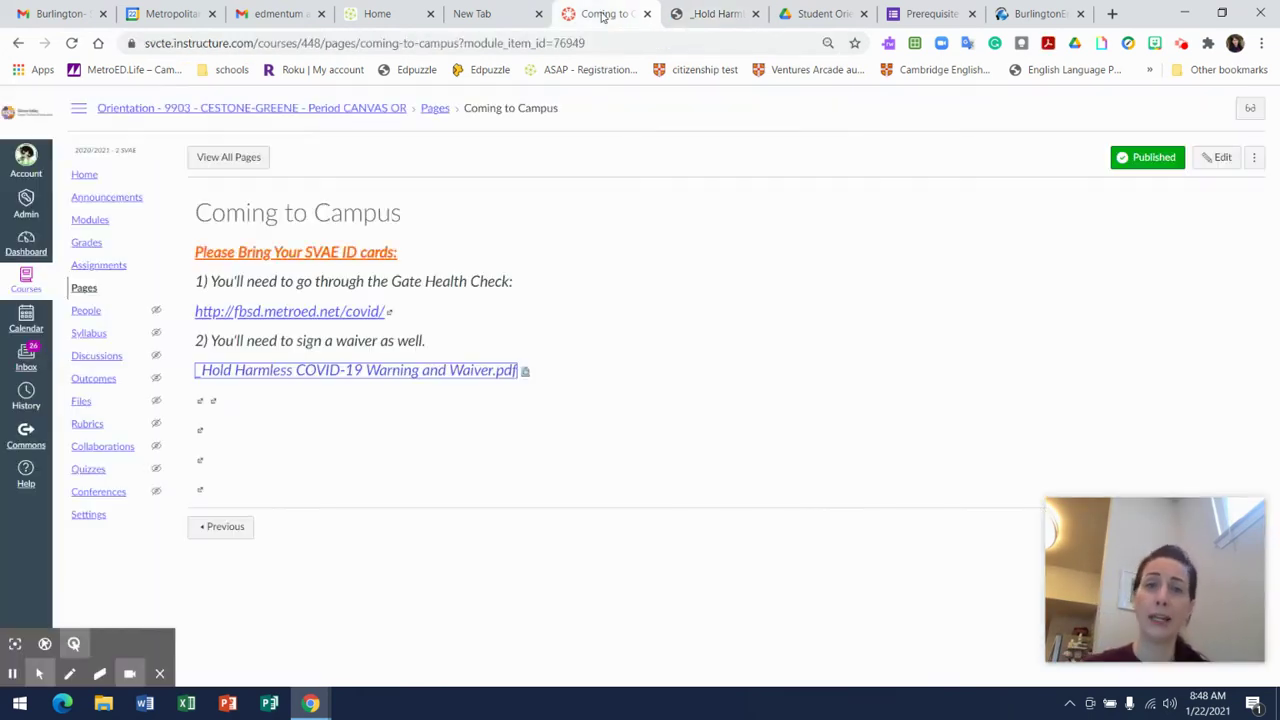
{"action": "left_click", "coordinate": [272, 316]}
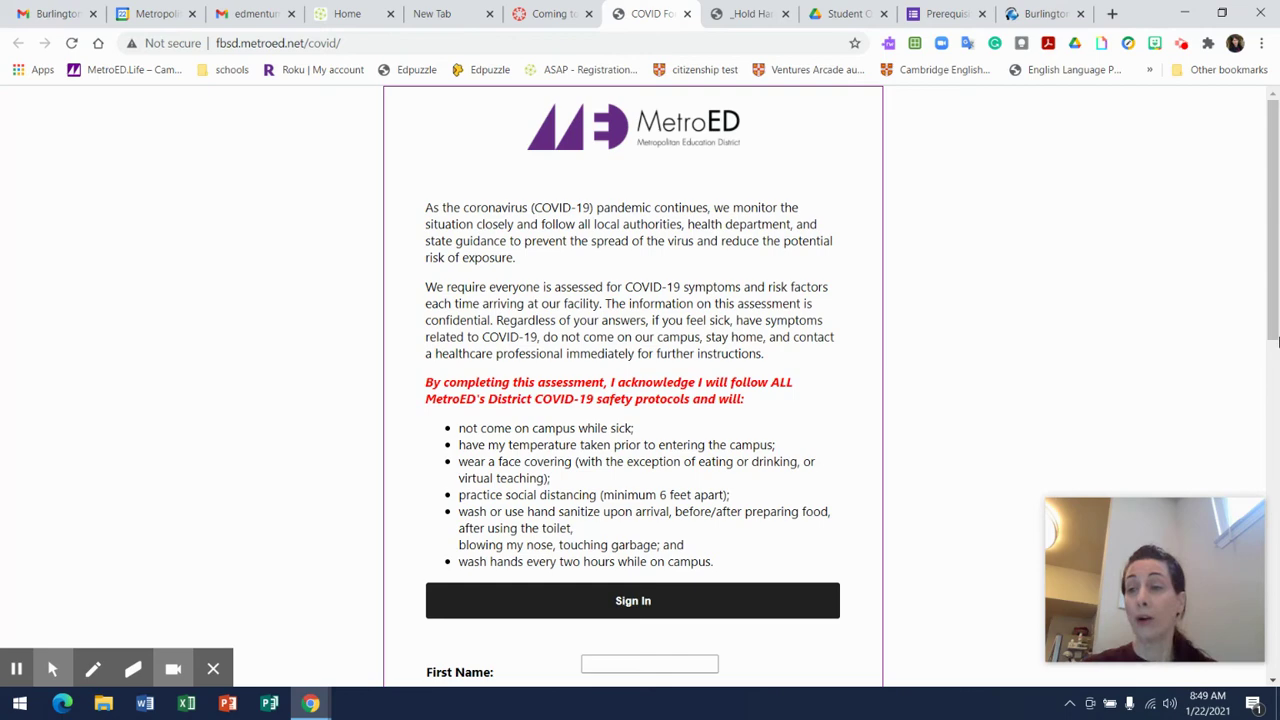
{"action": "left_click_drag", "start_coordinate": [1277, 342], "coordinate": [1277, 507]}
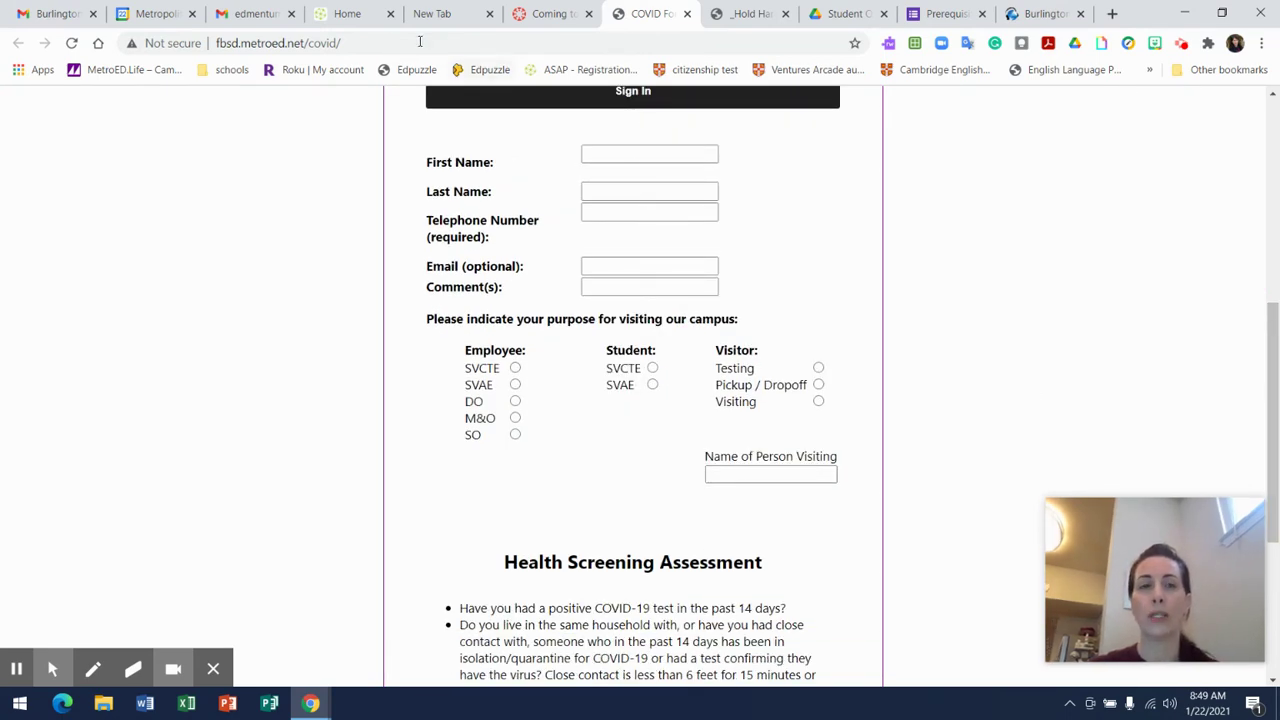
Step: Switch to the ASAP dashboard and open its ASAP 4 version
{"action": "left_click", "coordinate": [352, 18]}
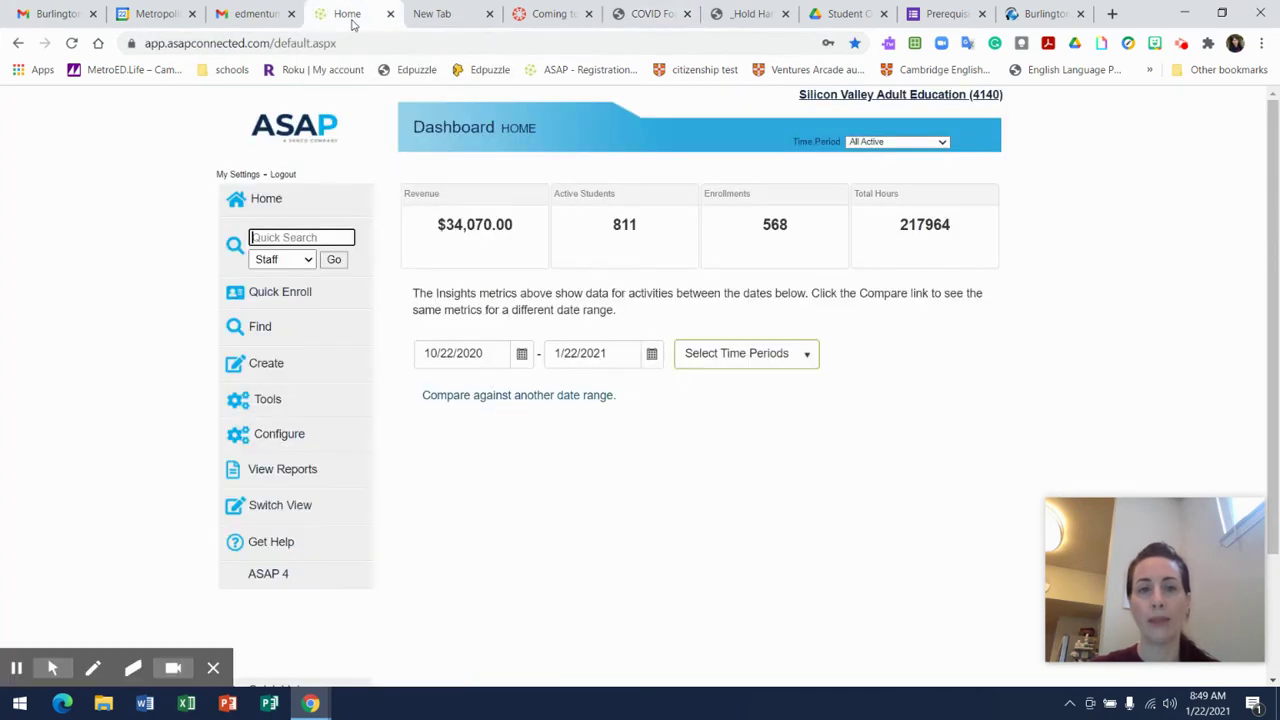
{"action": "left_click", "coordinate": [313, 244]}
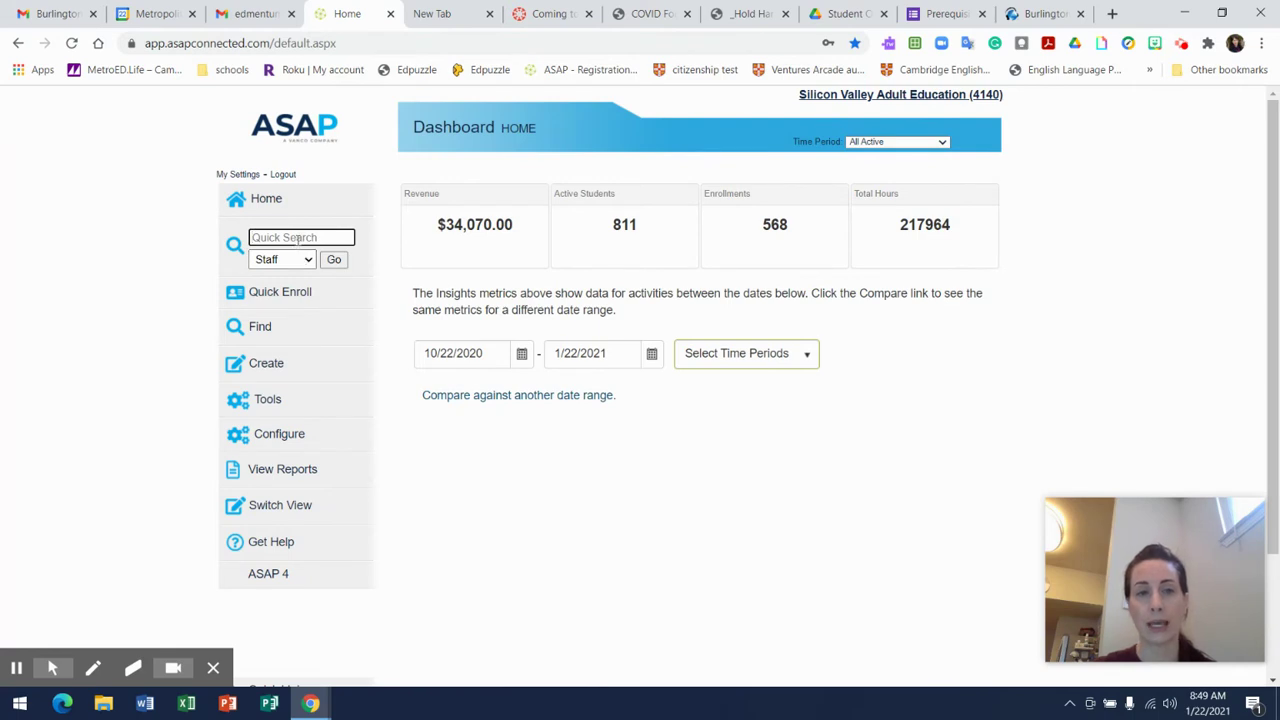
{"action": "left_click", "coordinate": [259, 577]}
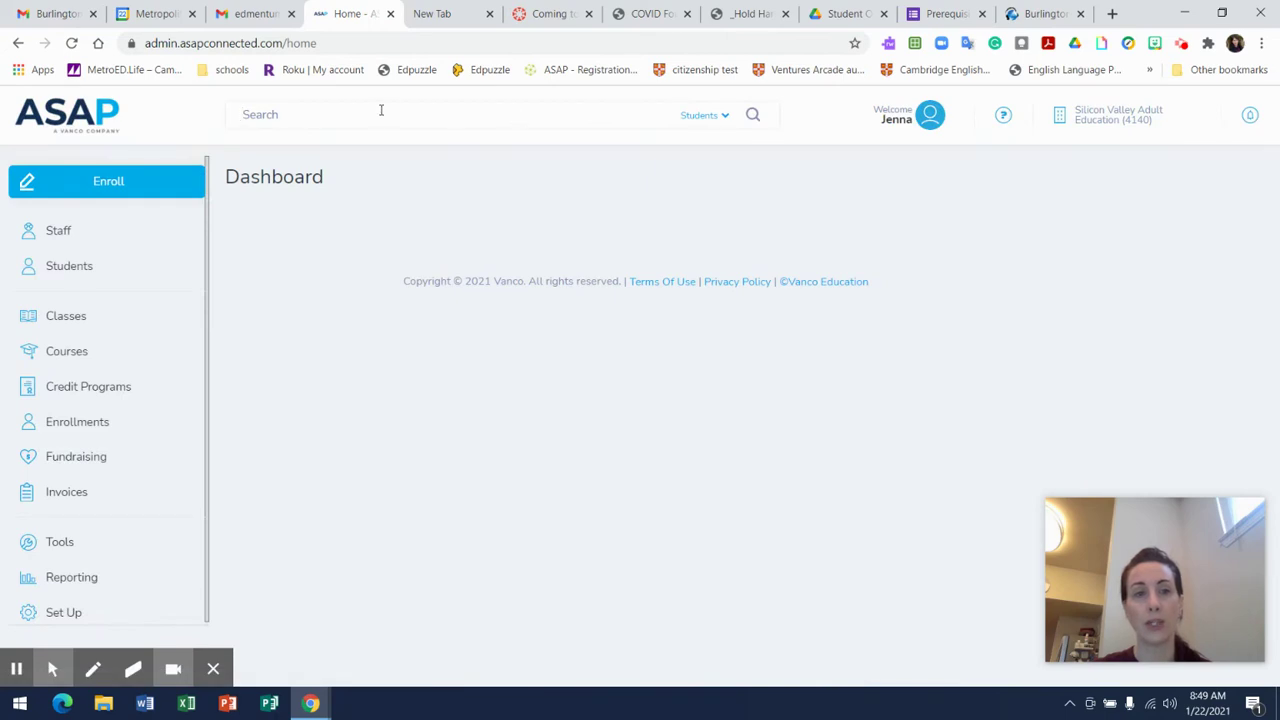
Step: Search the student records for "orientation", then change the search category to Classes
{"action": "left_click", "coordinate": [381, 110]}
{"action": "type", "text": "orientation"}
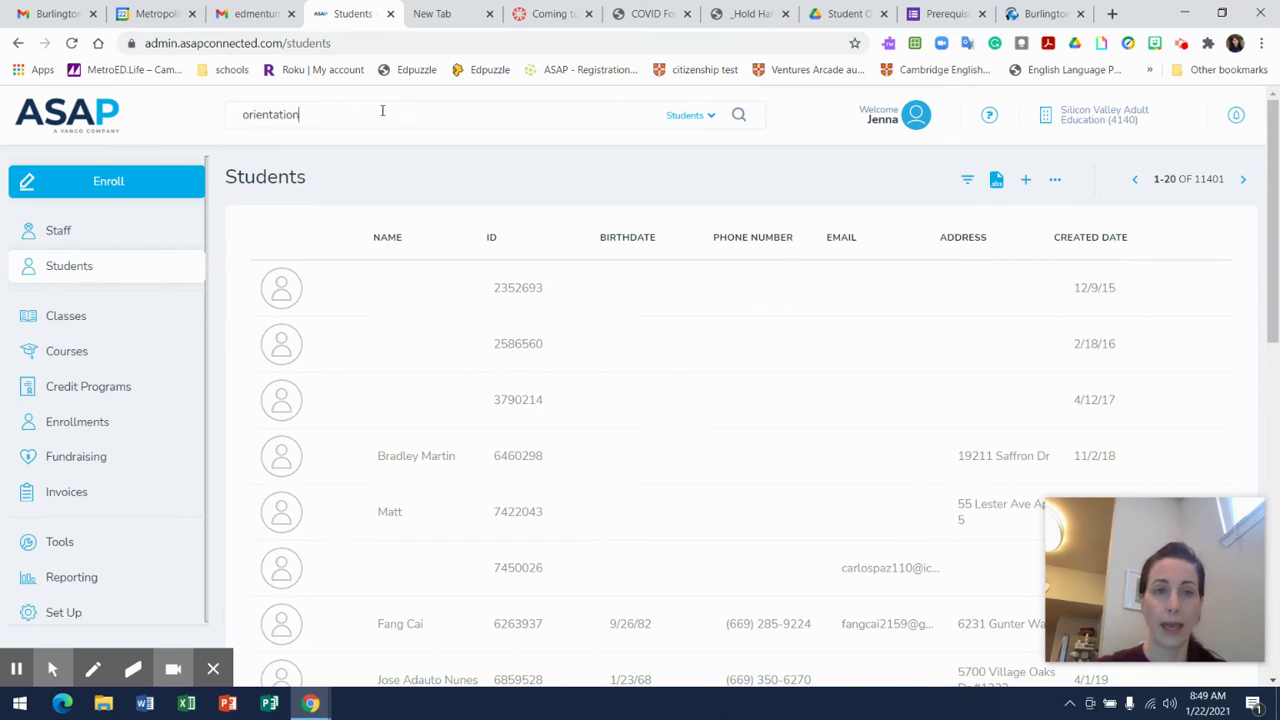
{"action": "key", "text": "Return"}
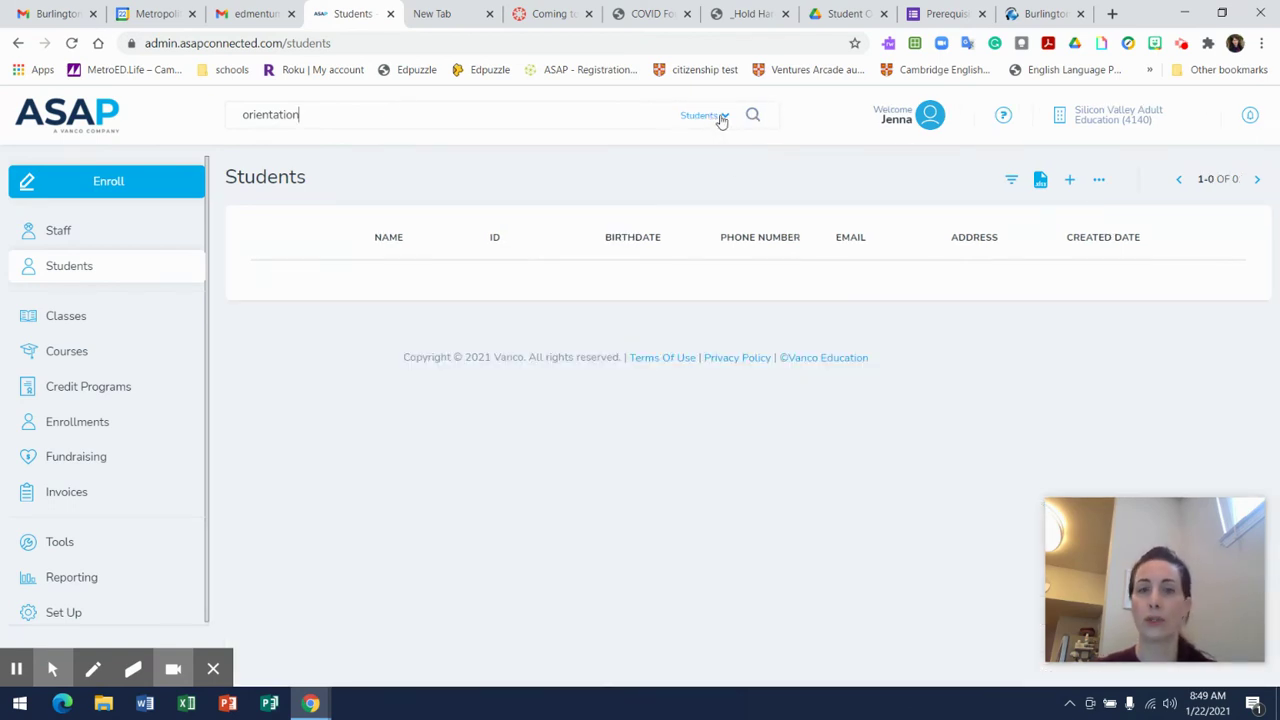
{"action": "left_click", "coordinate": [725, 117]}
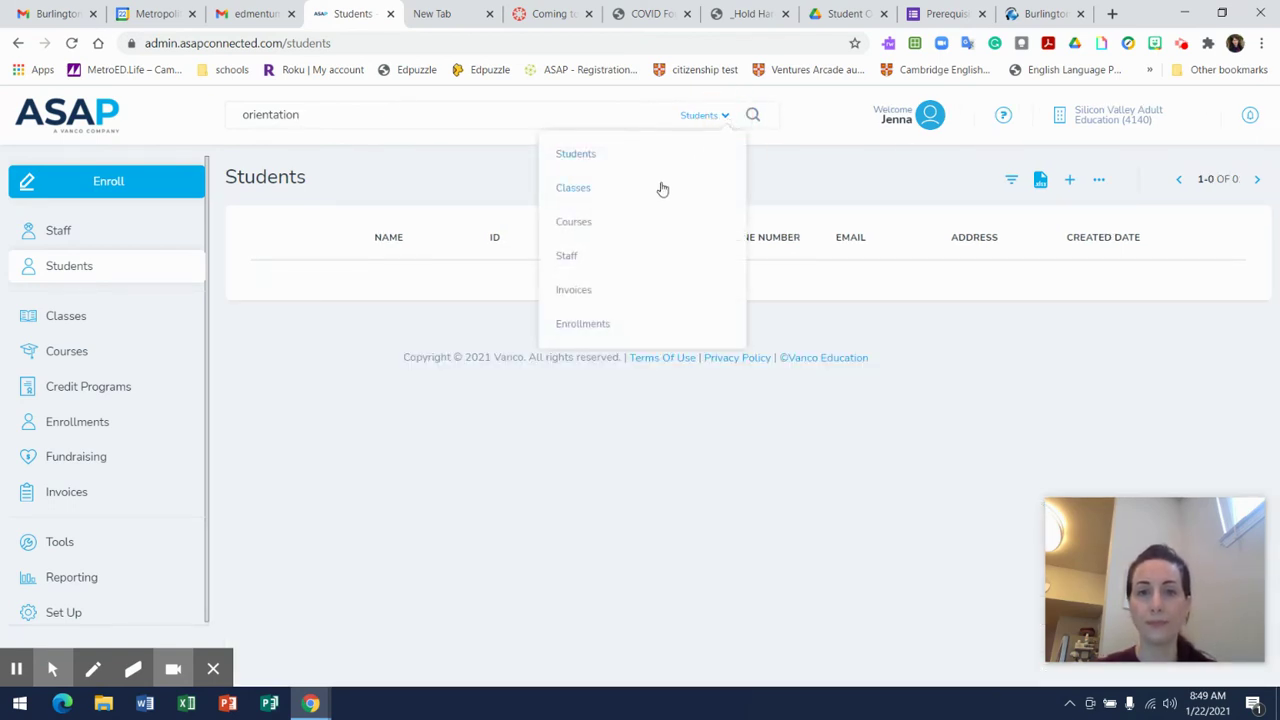
{"action": "left_click", "coordinate": [575, 189]}
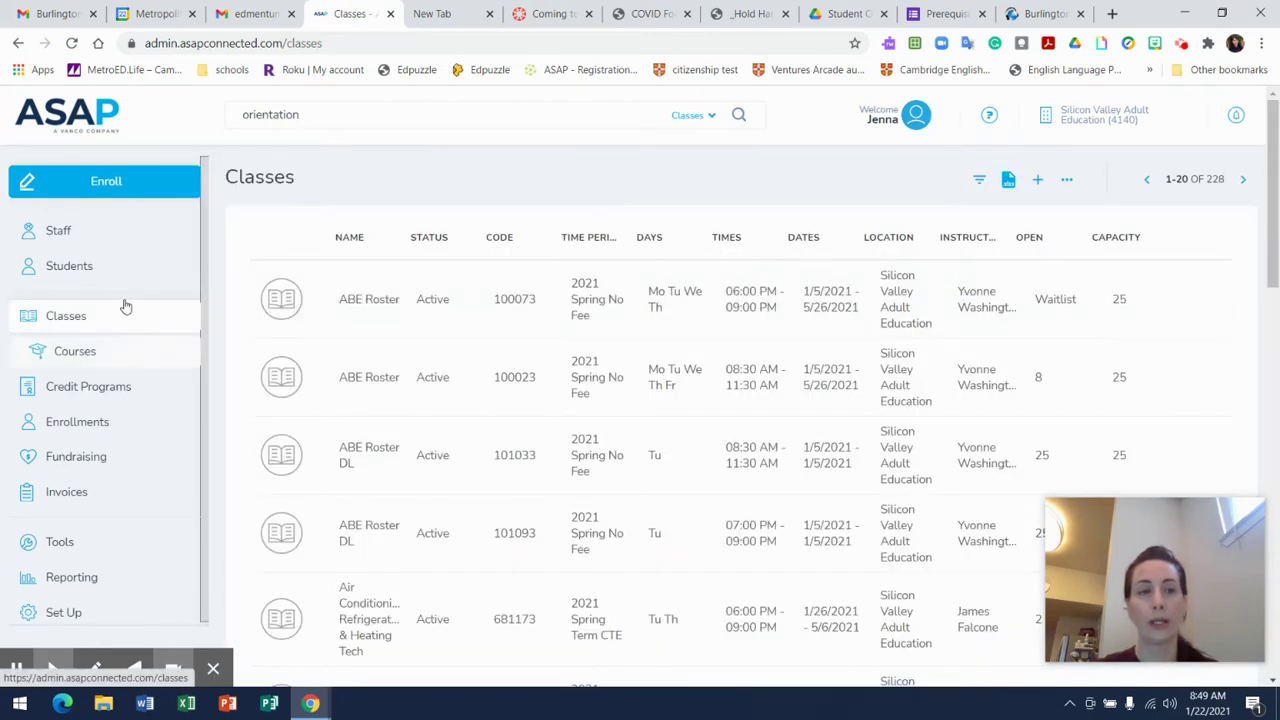
Step: Open the Staff list and search it for "orientation"
{"action": "left_click", "coordinate": [57, 226]}
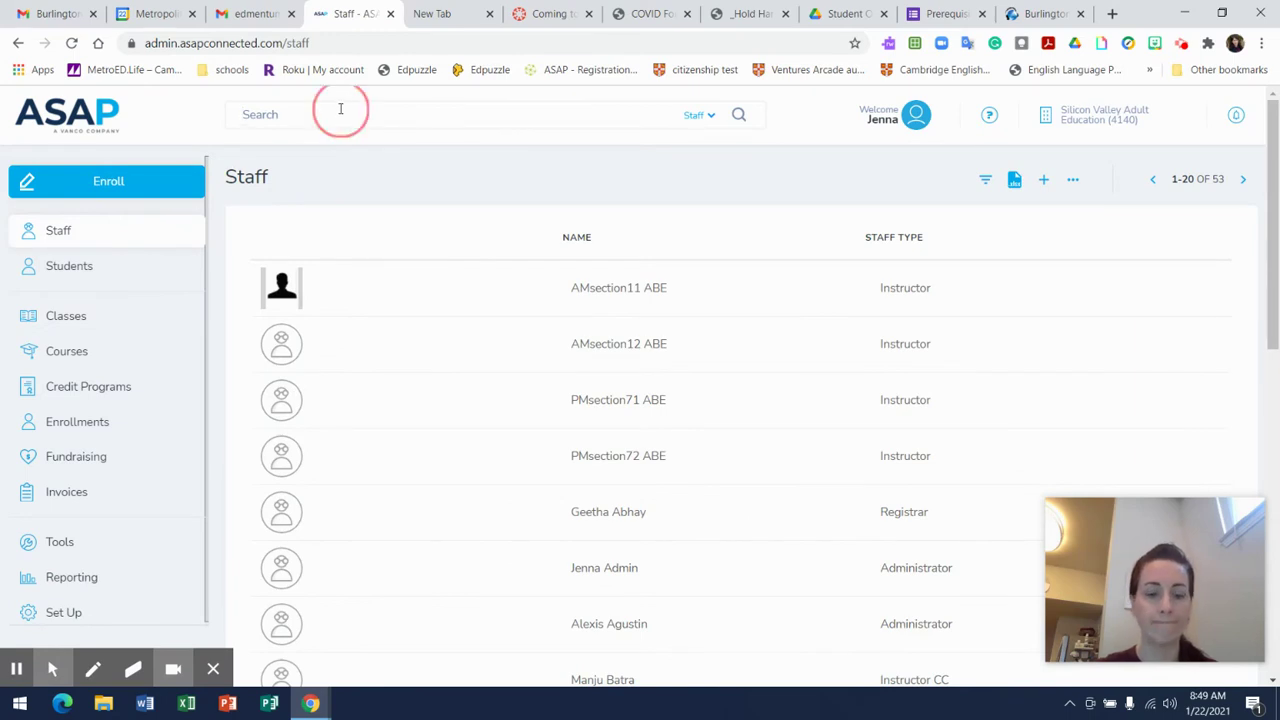
{"action": "type", "text": "orientation"}
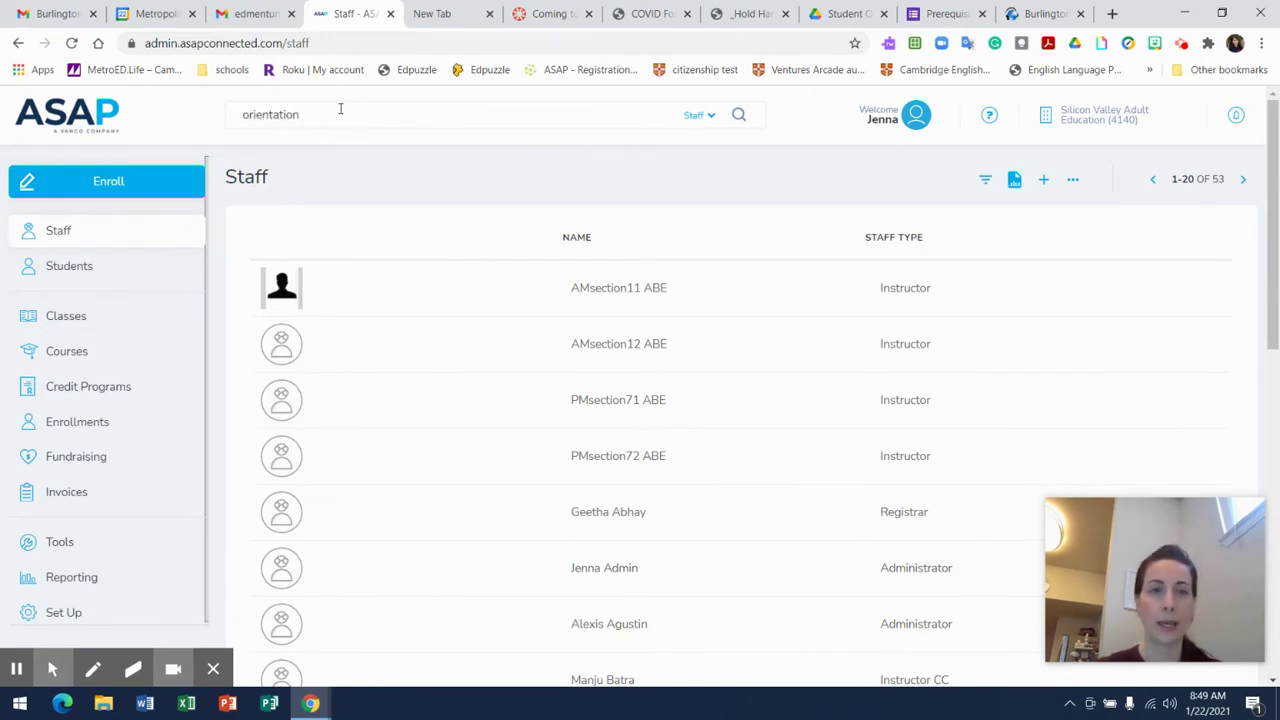
{"action": "key", "text": "Return"}
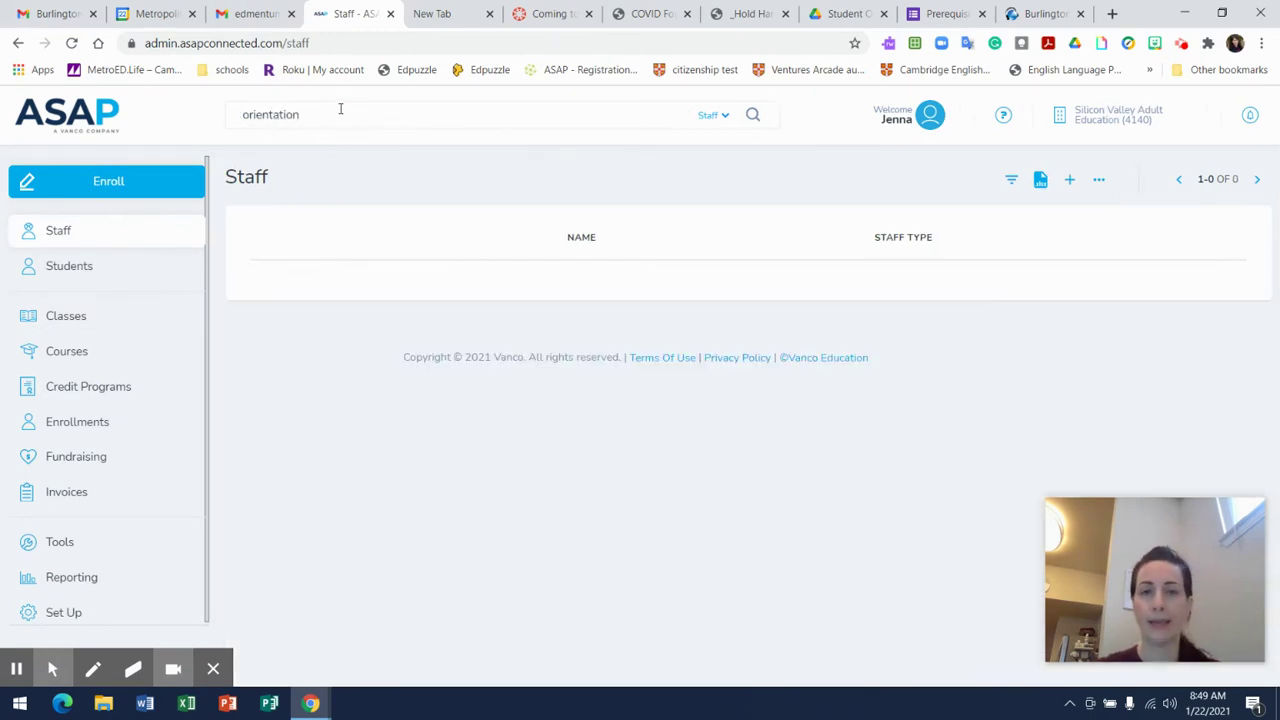
Step: Change the search category to Courses and page through the course list to entries 81-100
{"action": "left_click", "coordinate": [728, 121]}
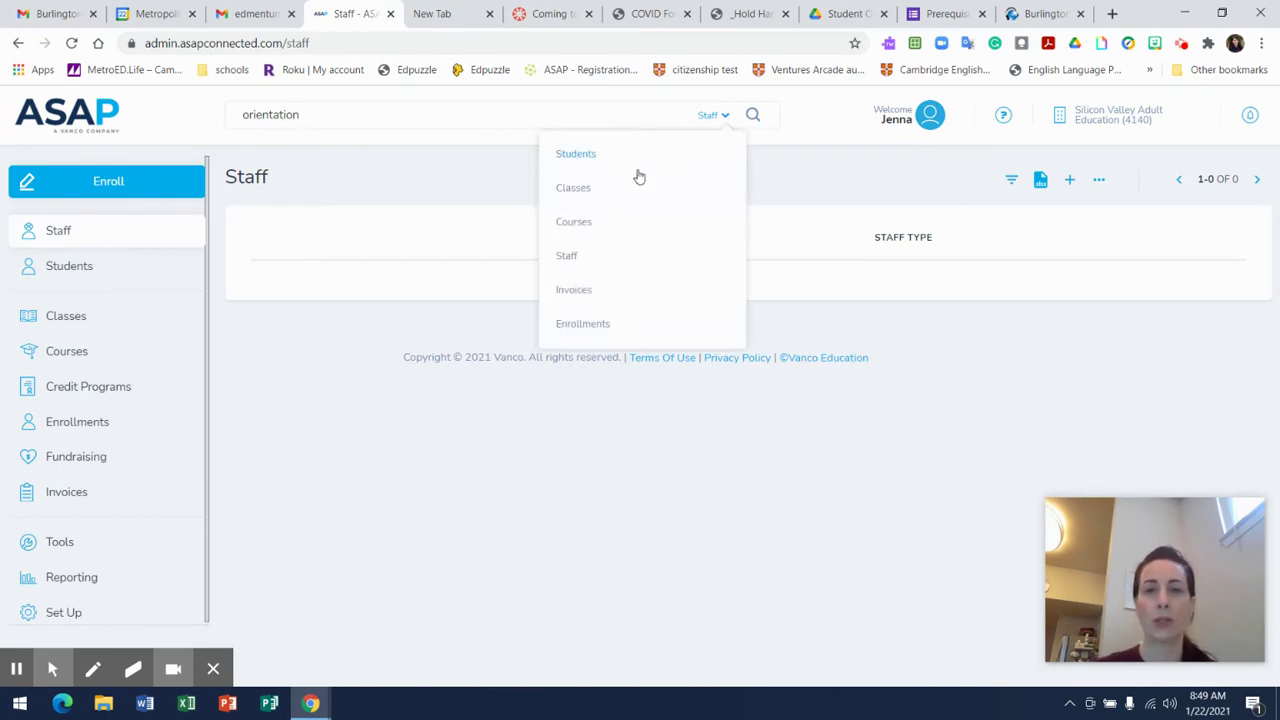
{"action": "left_click", "coordinate": [588, 221]}
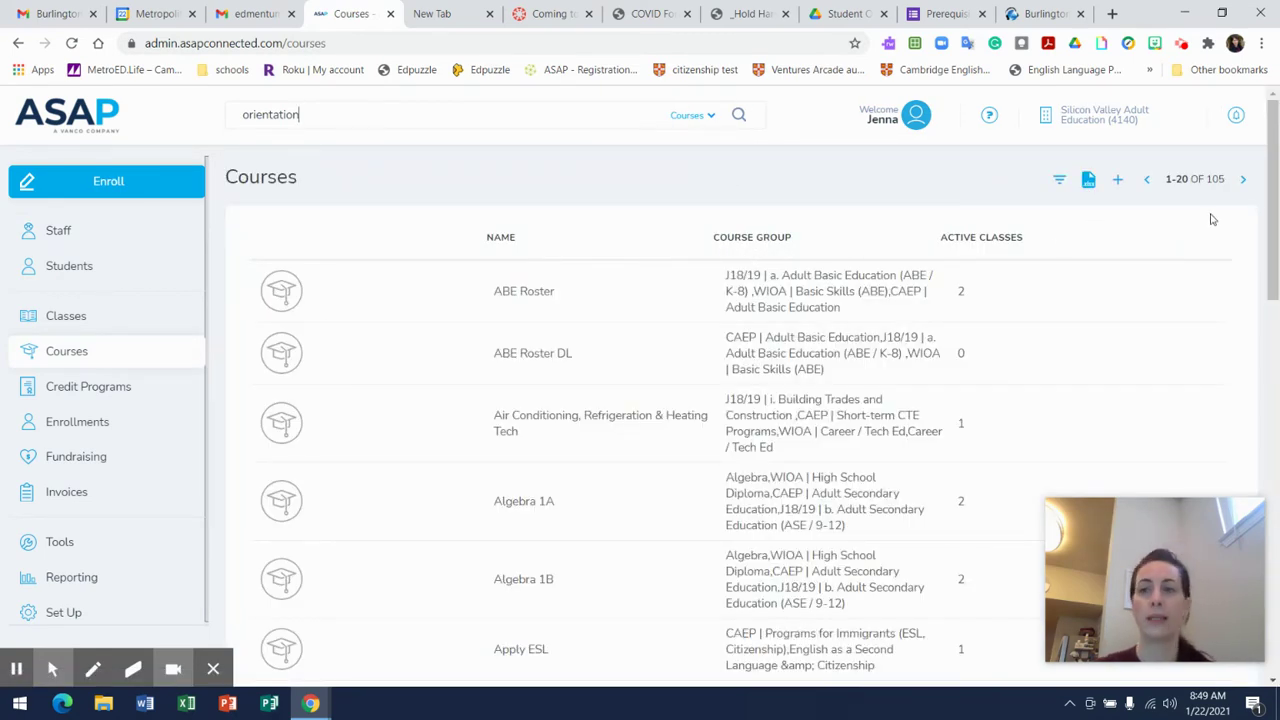
{"action": "left_click_drag", "start_coordinate": [1271, 213], "coordinate": [1276, 520]}
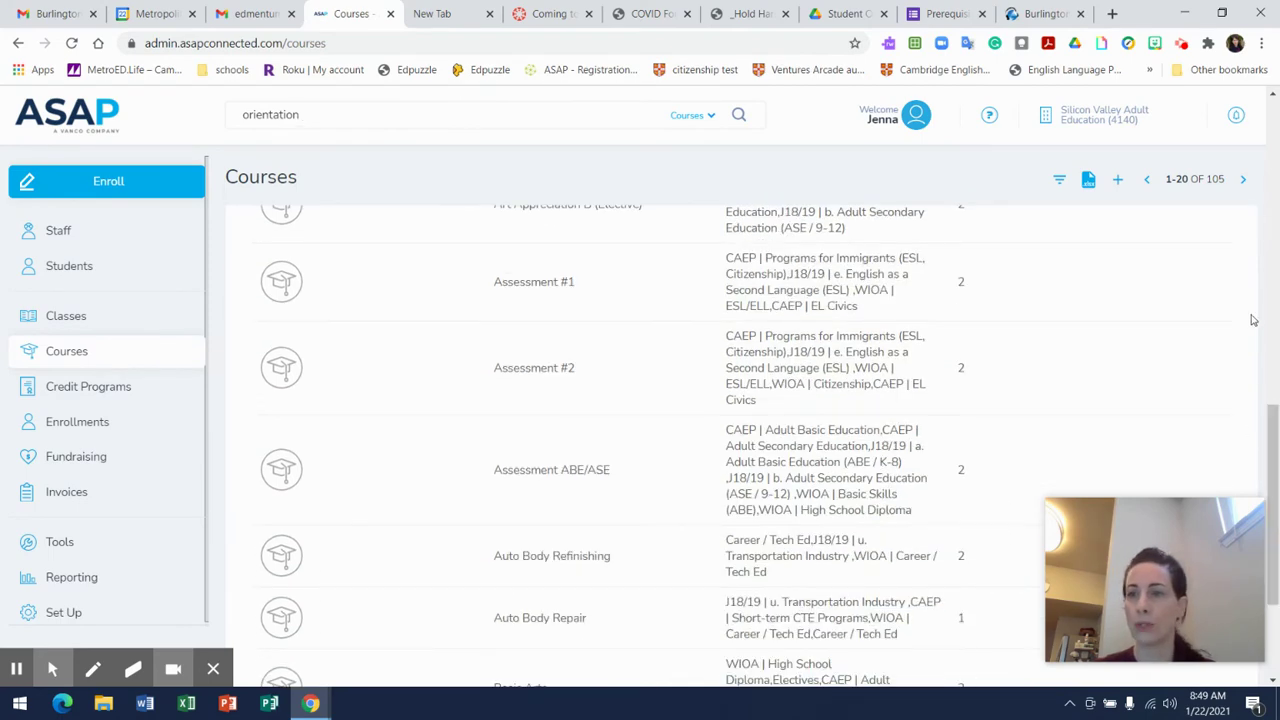
{"action": "left_click", "coordinate": [1245, 182]}
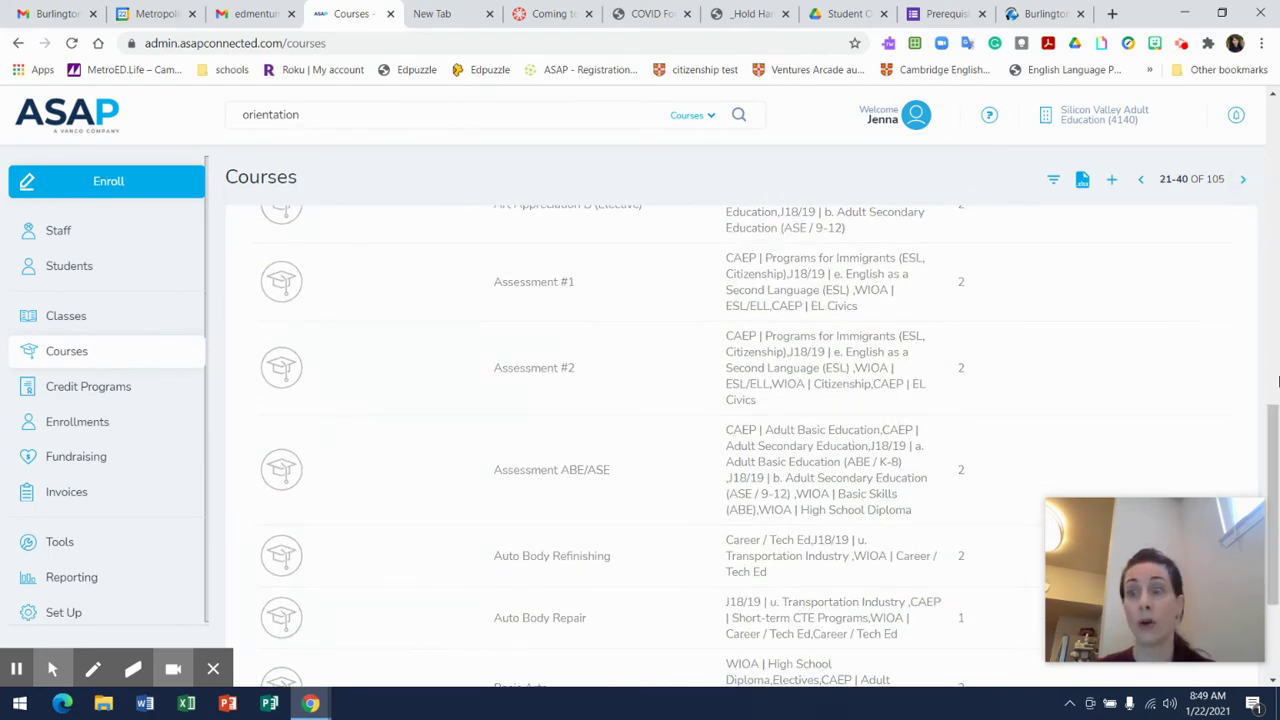
{"action": "scroll", "coordinate": [1274, 461], "scroll_direction": "down", "scroll_amount": 2}
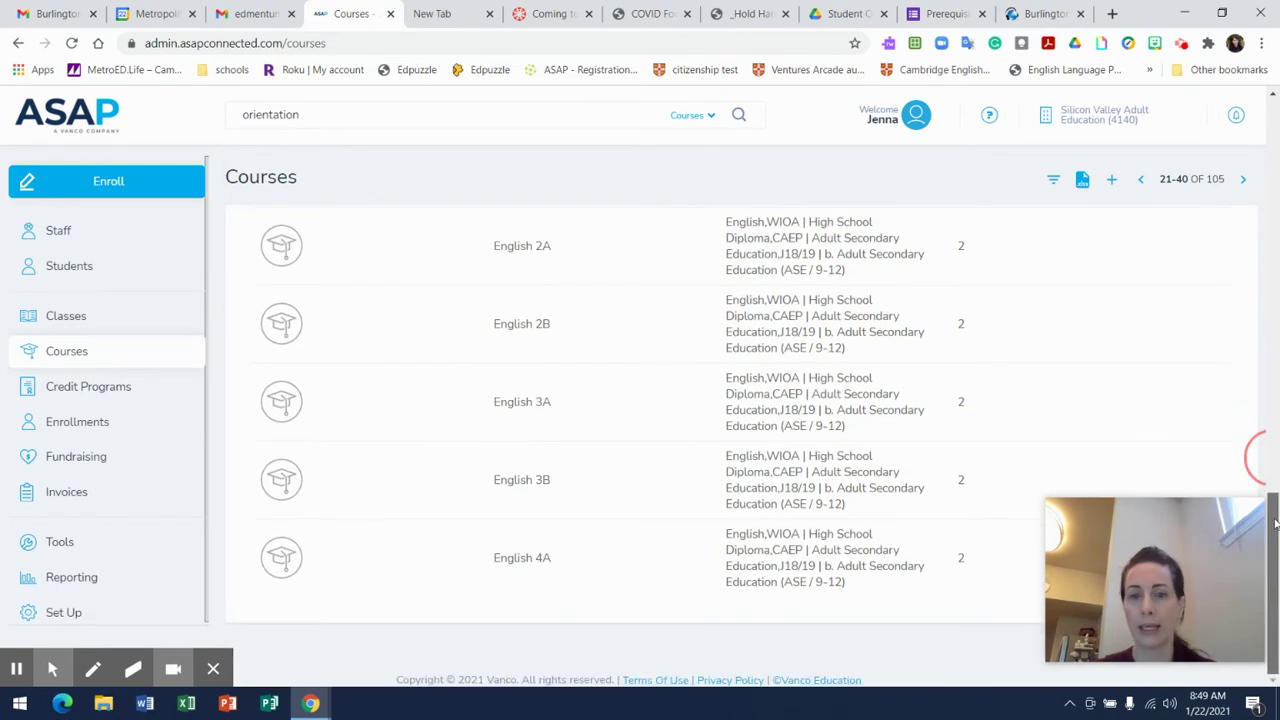
{"action": "left_click", "coordinate": [1243, 185]}
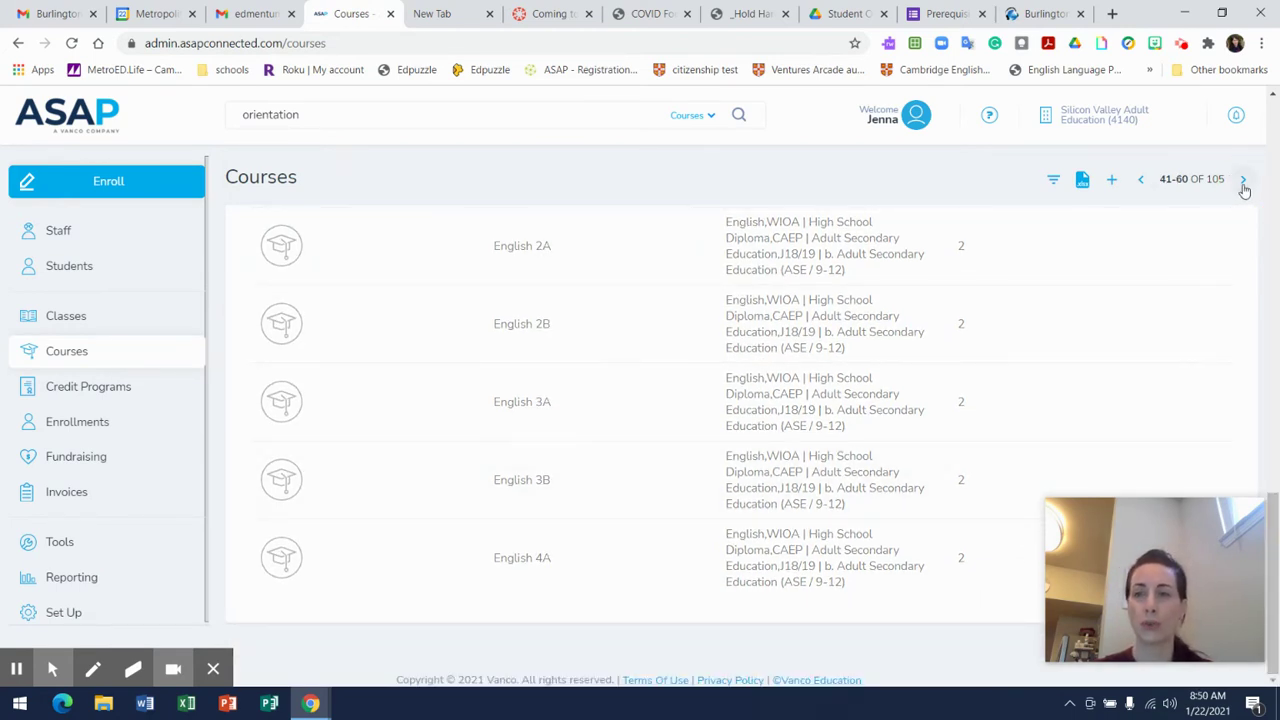
{"action": "left_click", "coordinate": [1243, 185]}
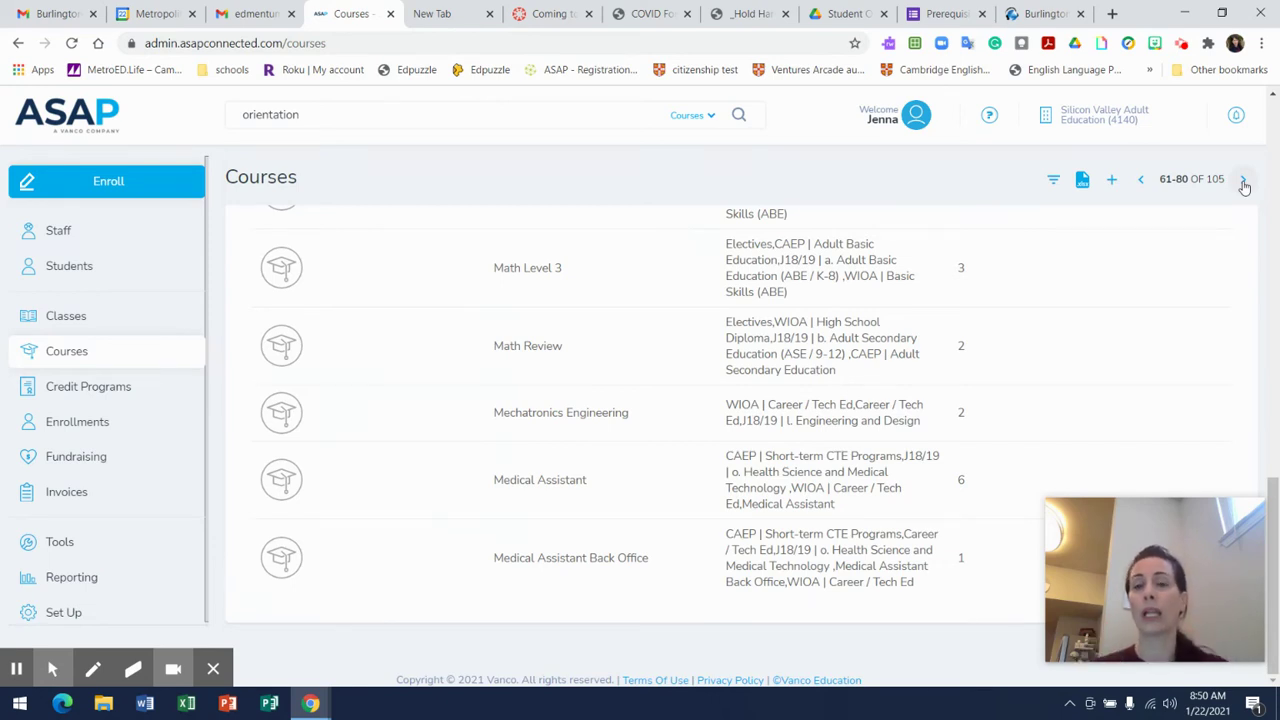
{"action": "left_click", "coordinate": [1244, 186]}
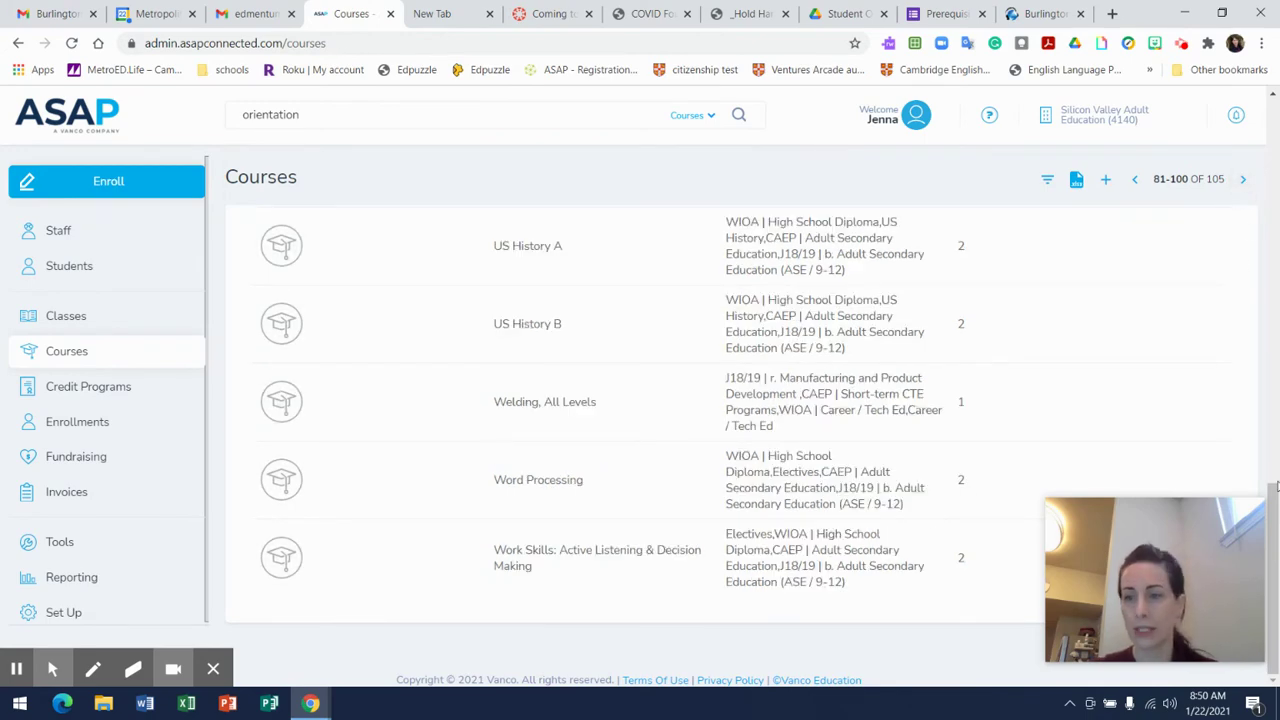
Step: Locate the Orientation course in the list, open it, and open its active class to show the roster
{"action": "scroll", "coordinate": [1274, 480], "scroll_direction": "up", "scroll_amount": 2}
{"action": "left_click_drag", "start_coordinate": [1274, 470], "coordinate": [1274, 206]}
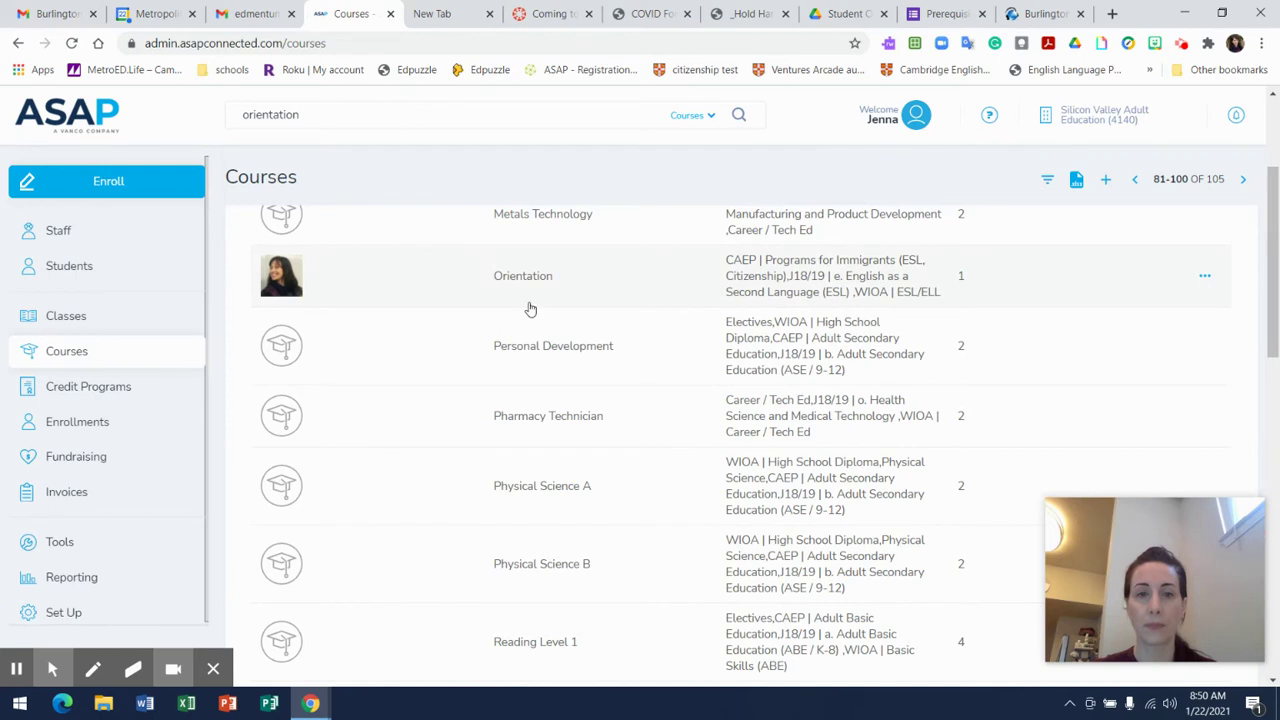
{"action": "left_click", "coordinate": [523, 272]}
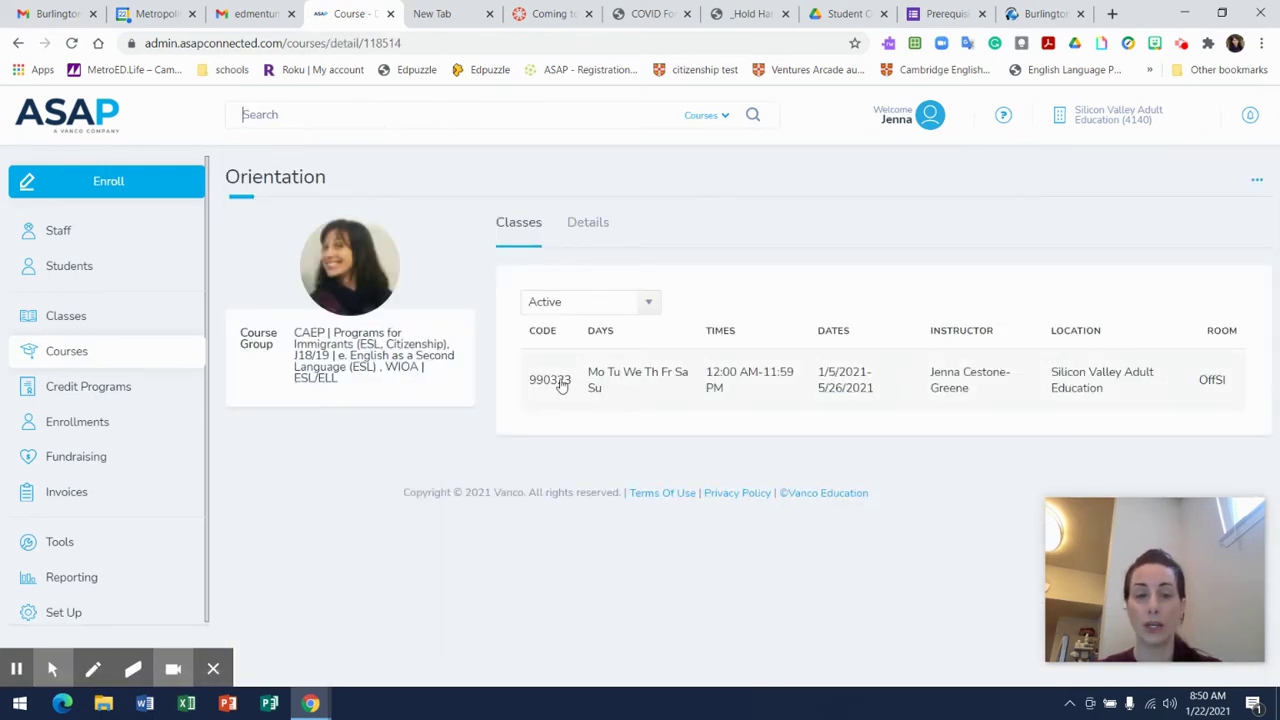
{"action": "left_click", "coordinate": [550, 380]}
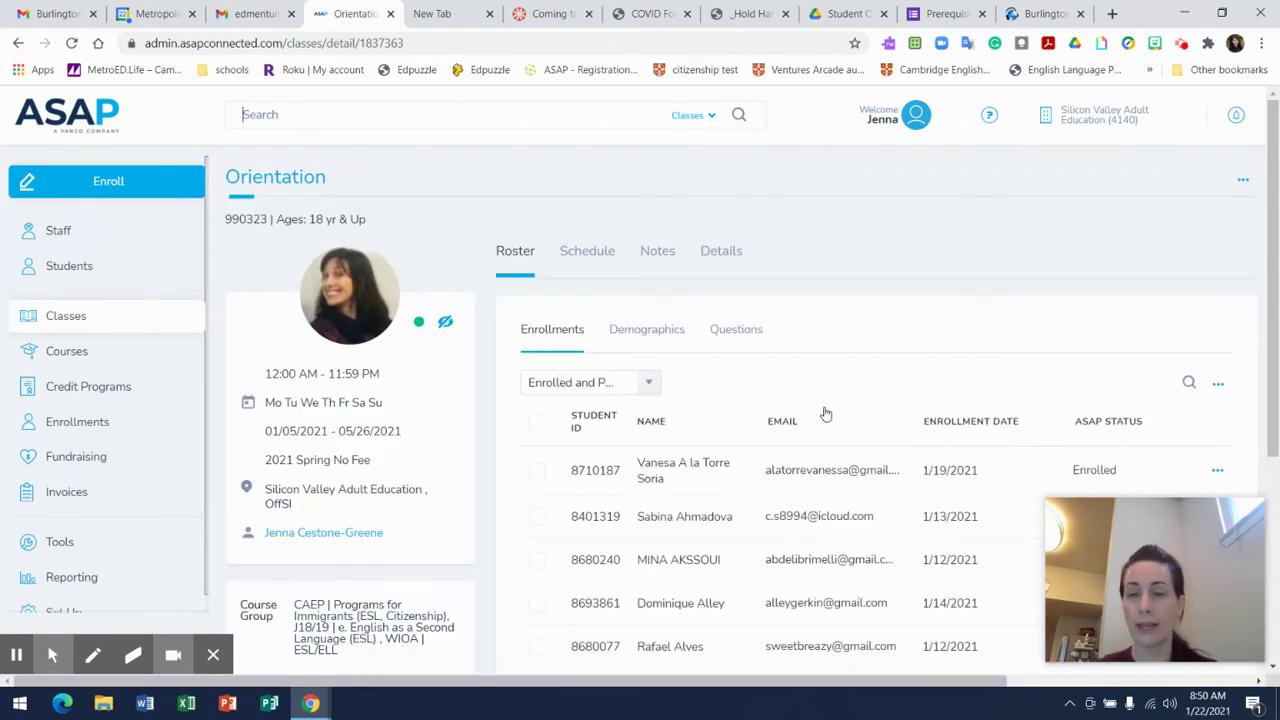
Step: Look through the Orientation class roster and advance two pages of enrolled students
{"action": "left_click_drag", "start_coordinate": [1275, 320], "coordinate": [1275, 650]}
{"action": "mouse_move", "coordinate": [1248, 496]}
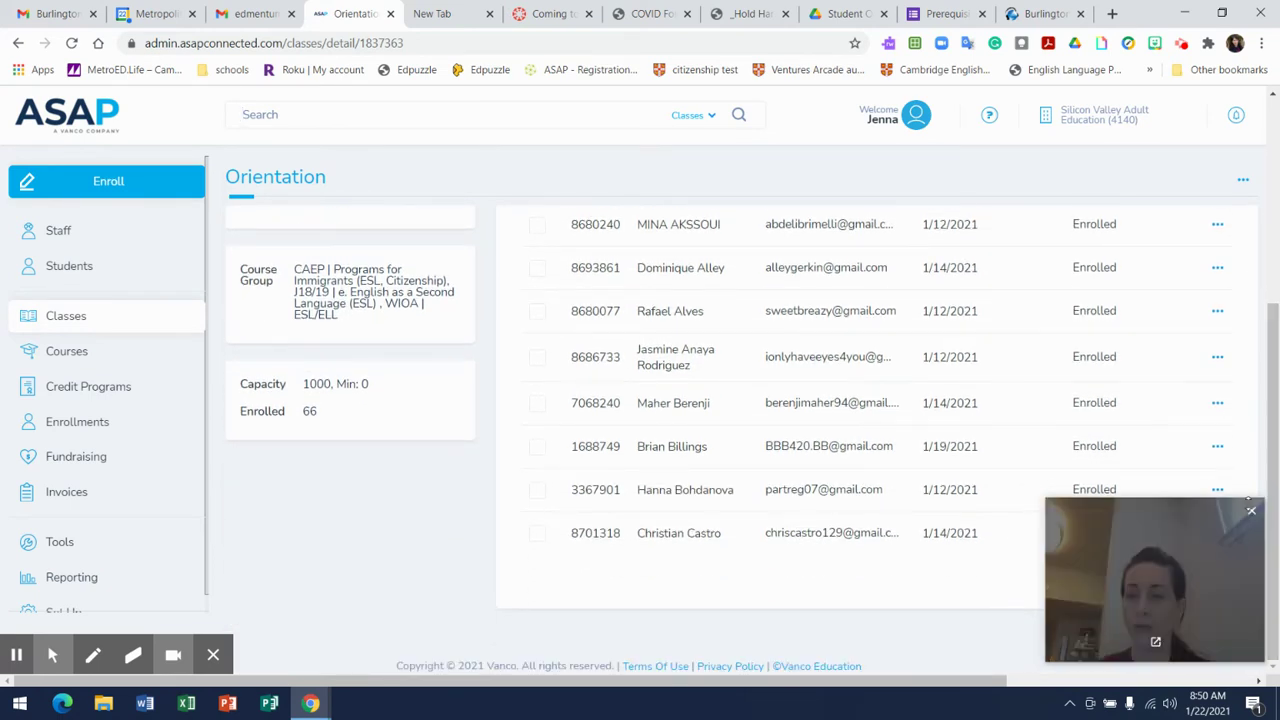
{"action": "left_click", "coordinate": [1251, 512]}
{"action": "left_click", "coordinate": [1218, 570]}
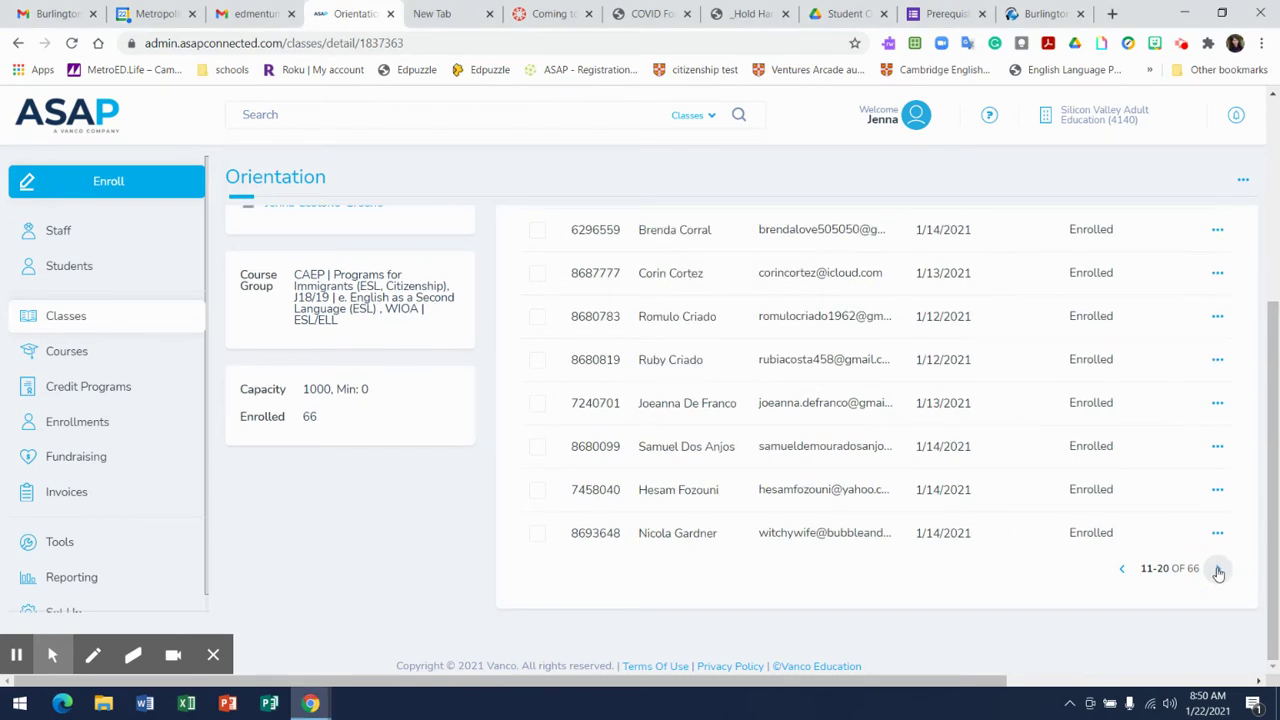
{"action": "left_click", "coordinate": [1218, 570]}
{"action": "left_click_drag", "start_coordinate": [1275, 440], "coordinate": [1278, 342]}
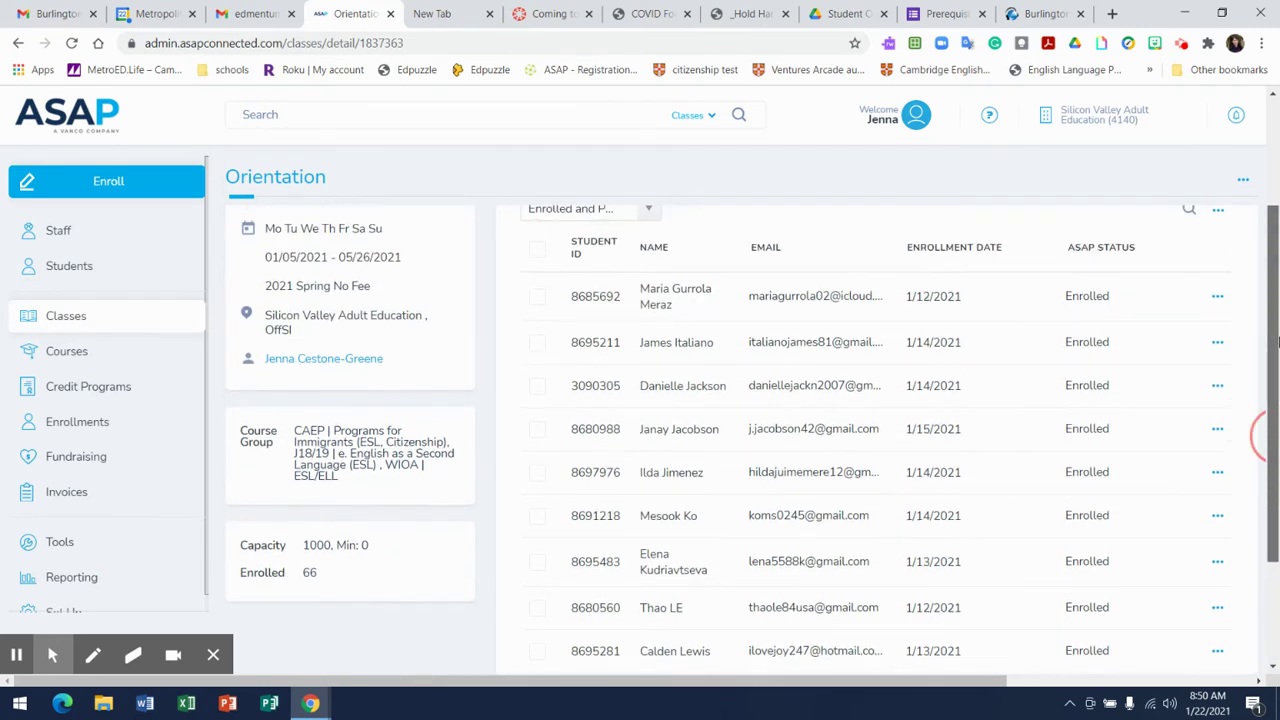
Step: View the roster's enrollment status filter options and open the first listed student's enrollment record
{"action": "left_click", "coordinate": [651, 216]}
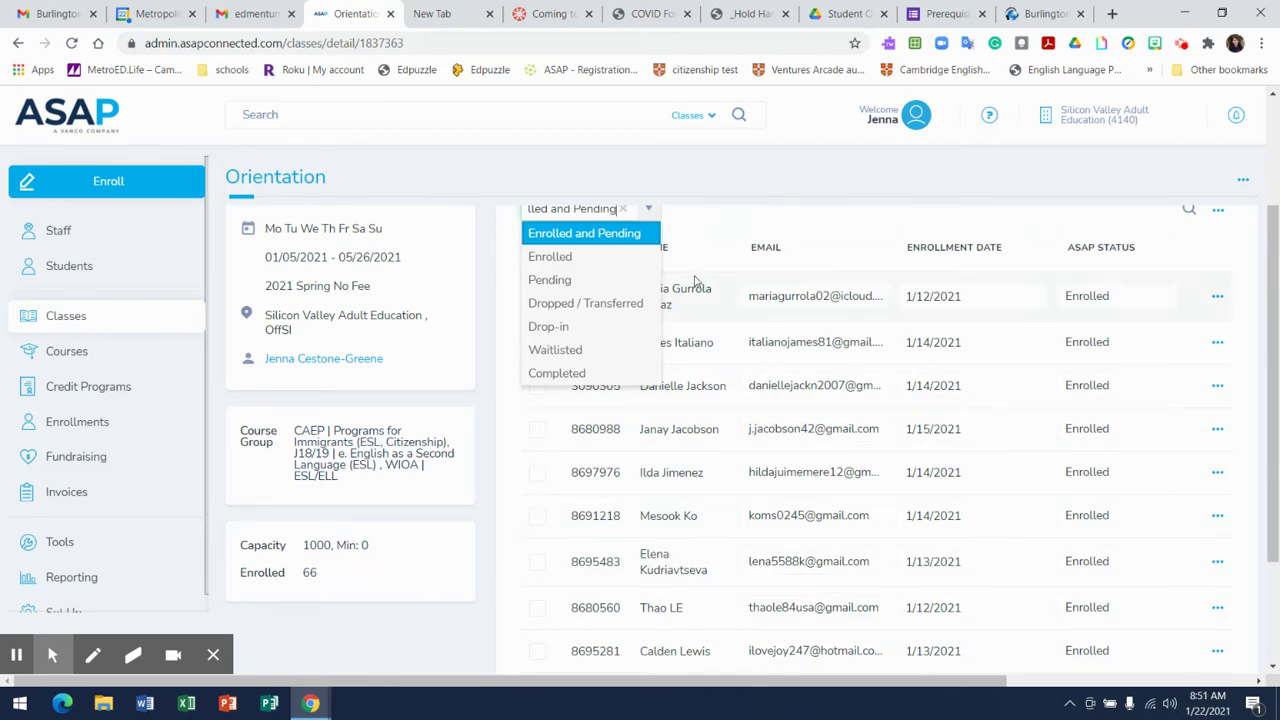
{"action": "left_click", "coordinate": [721, 187]}
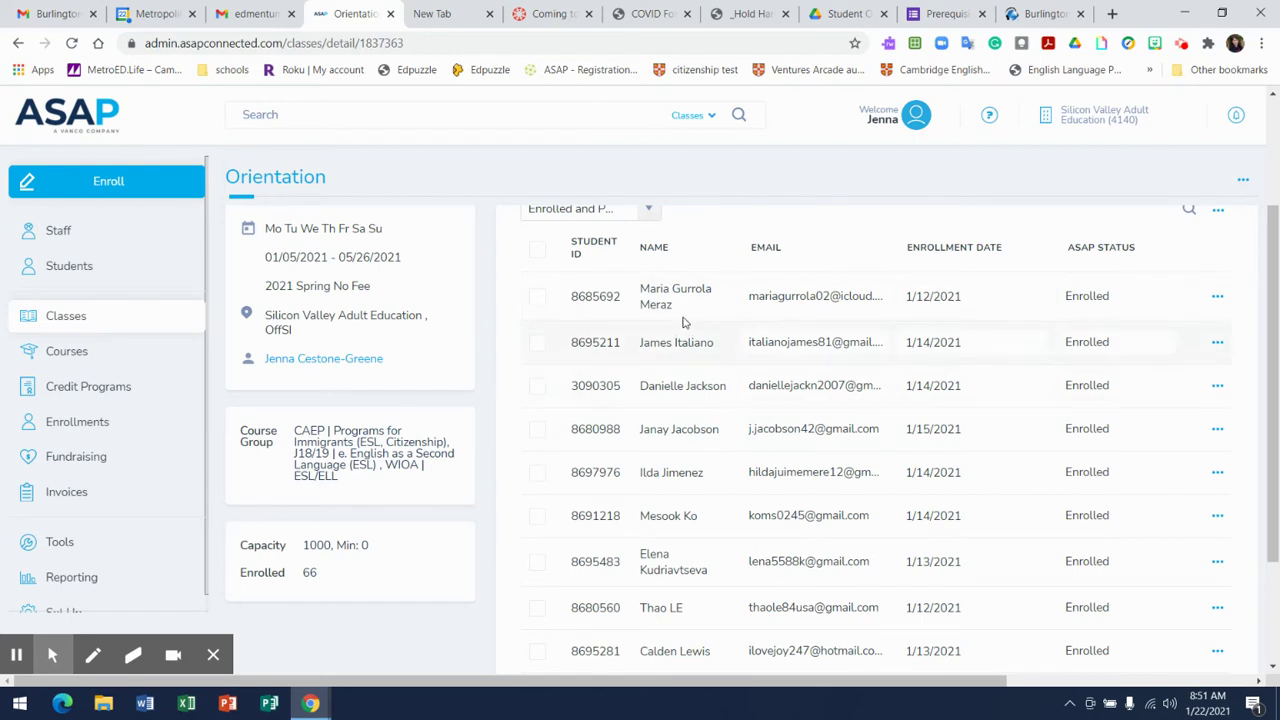
{"action": "left_click", "coordinate": [665, 300]}
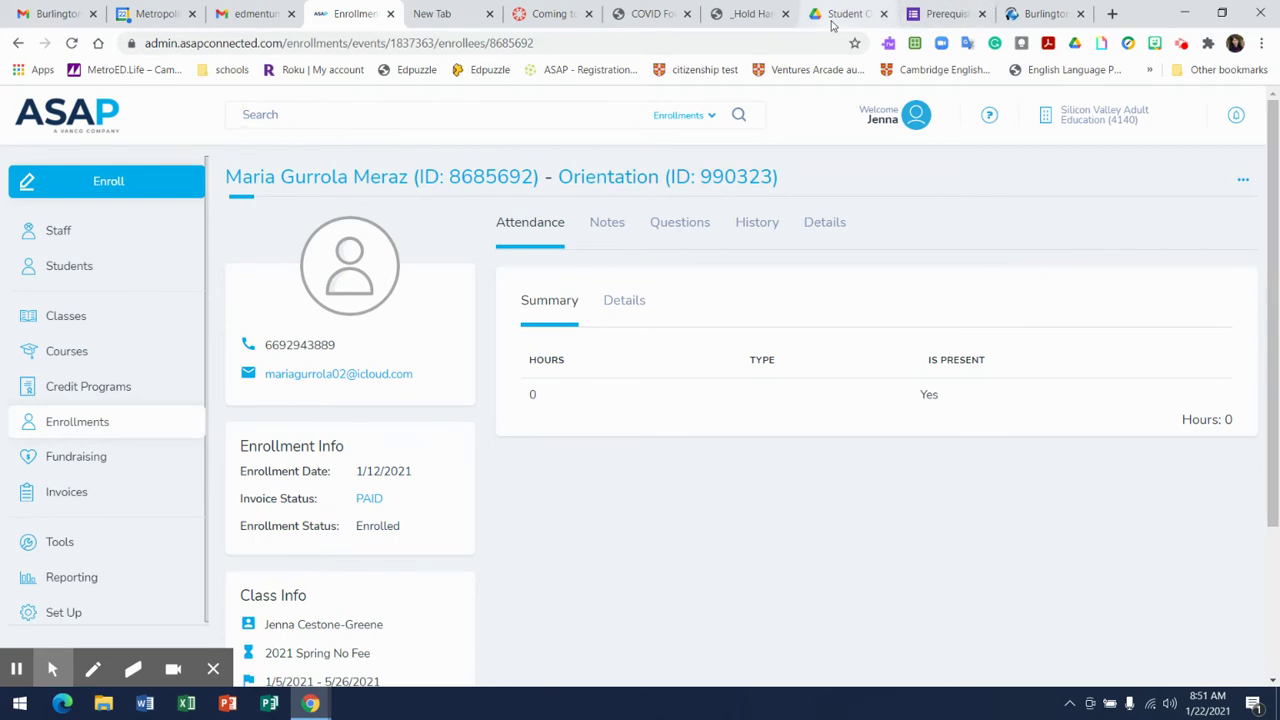
Step: Return to the Canvas Orientation course and view its home page down to the instructions below the vision and mission
{"action": "left_click", "coordinate": [935, 12]}
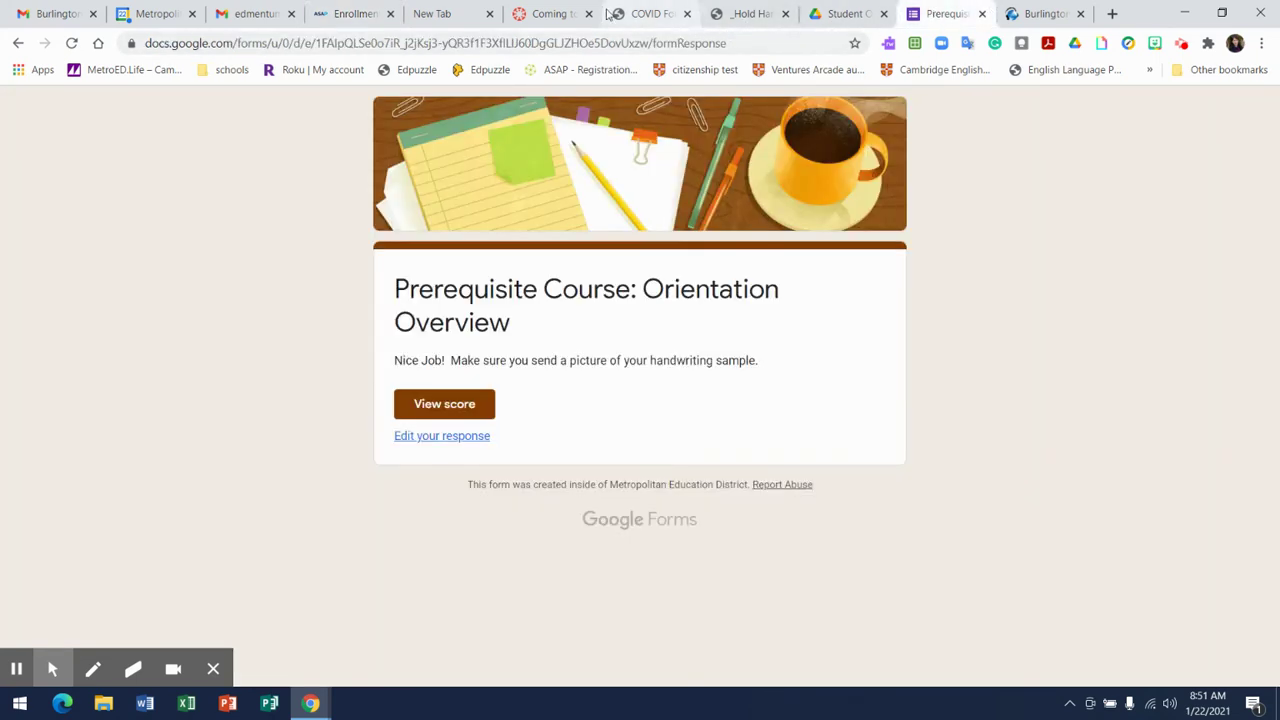
{"action": "left_click", "coordinate": [549, 22]}
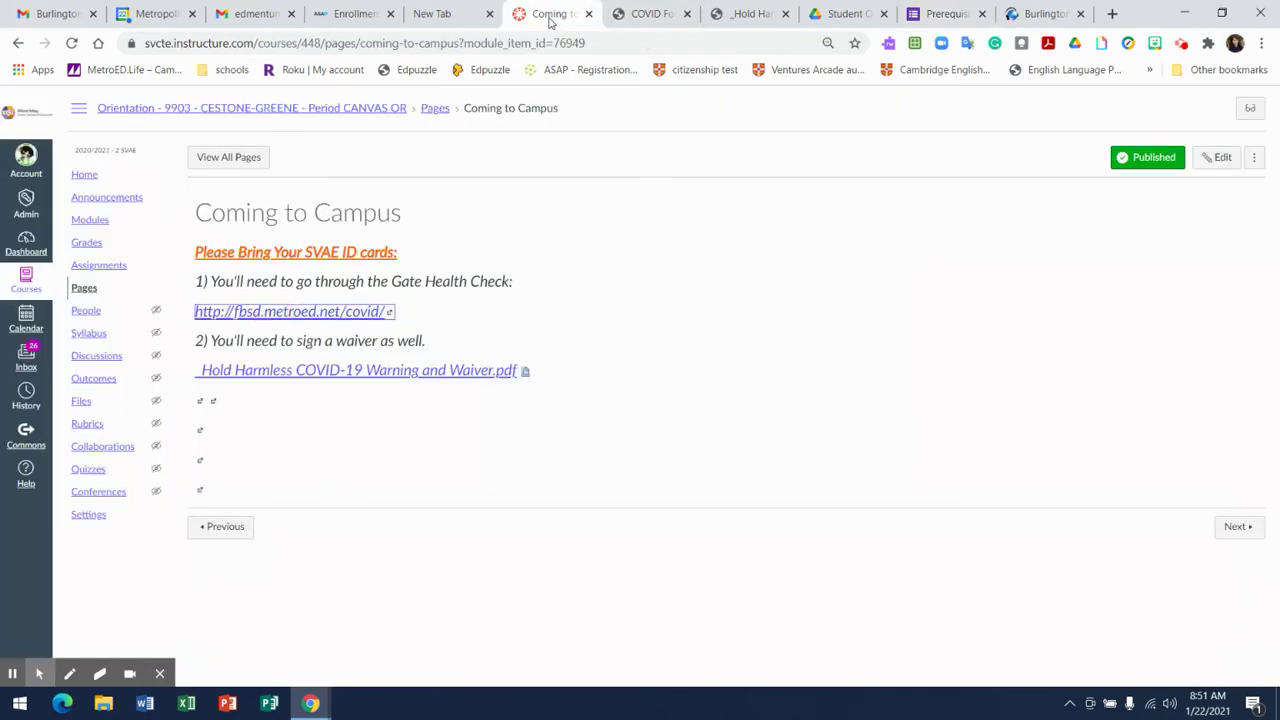
{"action": "left_click", "coordinate": [85, 178]}
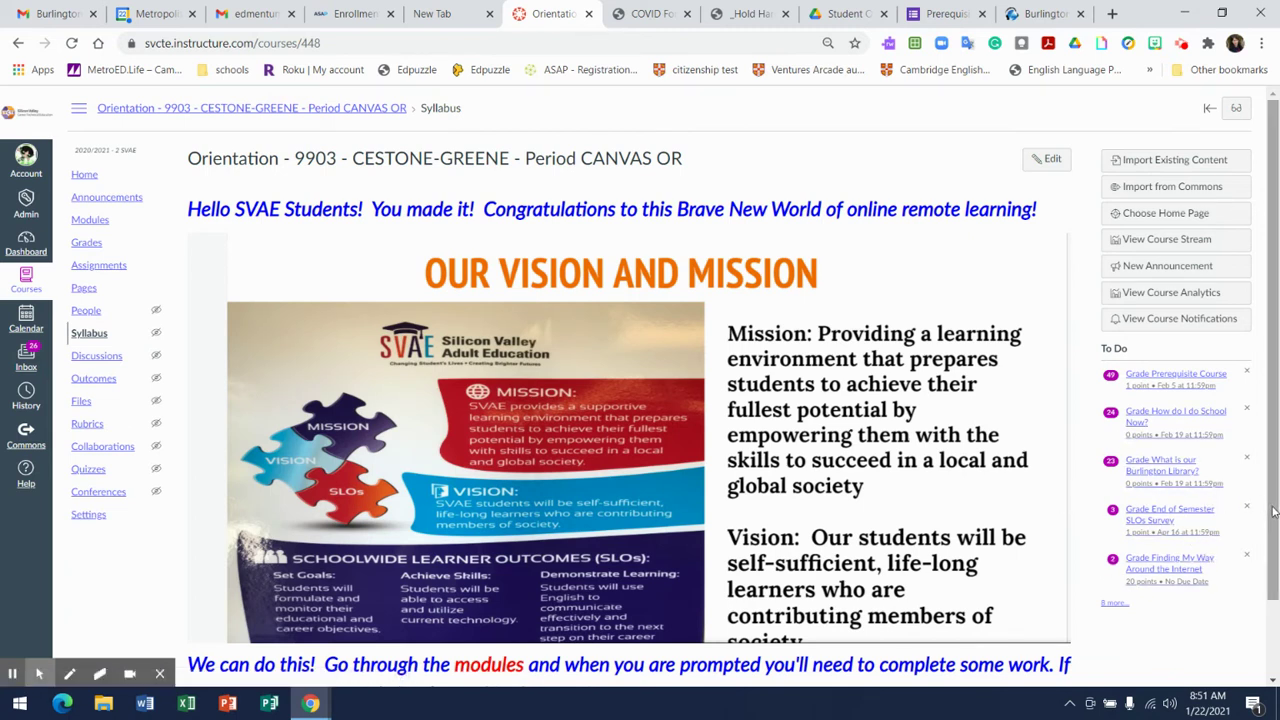
{"action": "left_click_drag", "start_coordinate": [1276, 436], "coordinate": [1276, 497]}
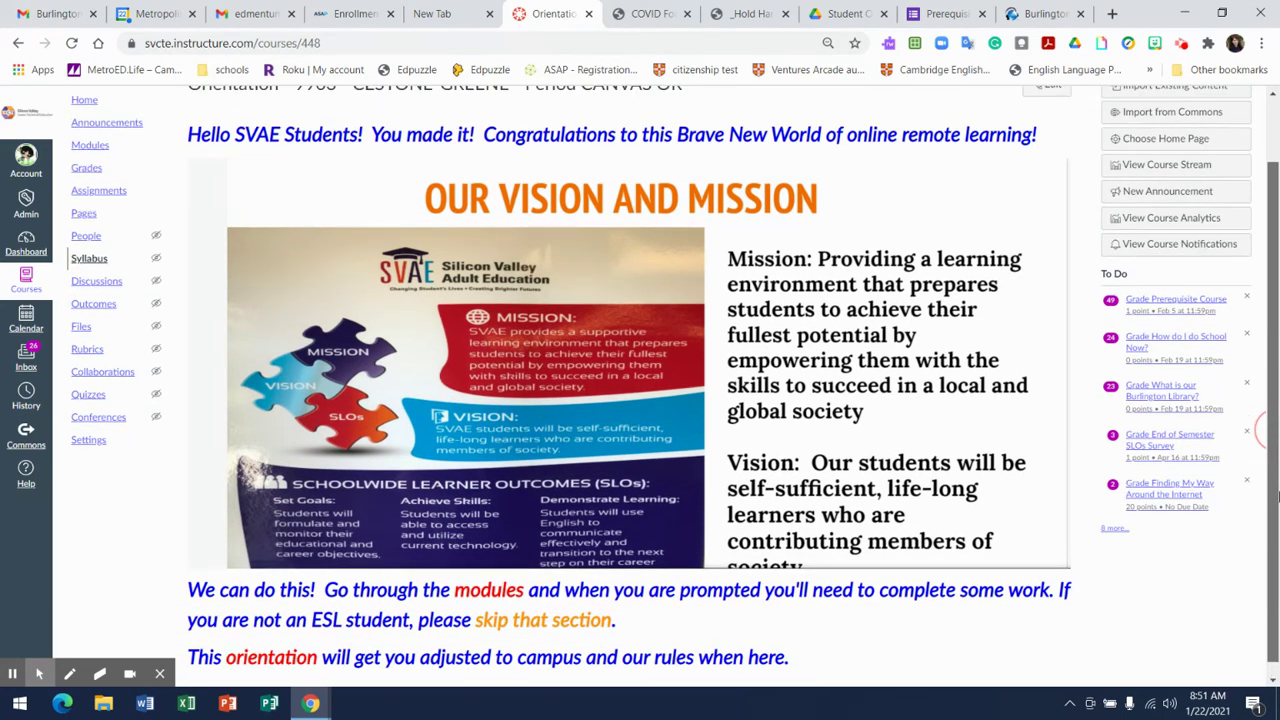
{"action": "left_click_drag", "start_coordinate": [1276, 497], "coordinate": [1276, 558]}
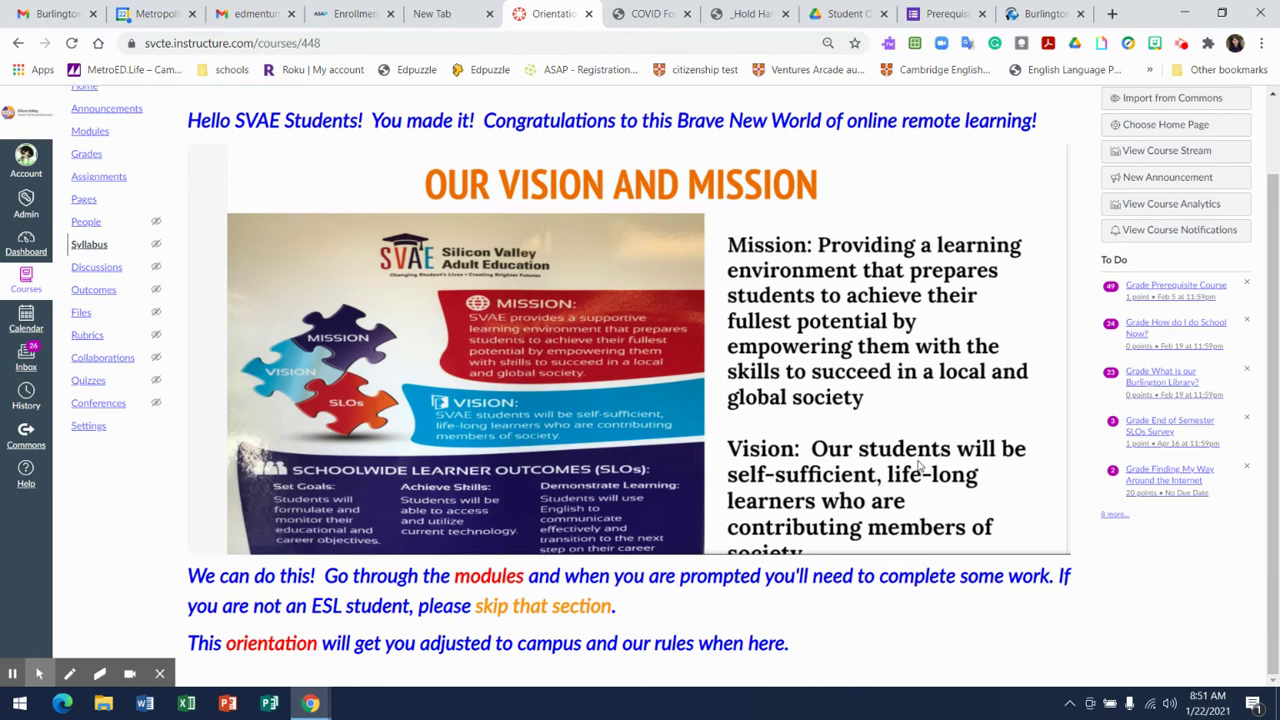
Step: Open the course's People list and view the activity summaries of the eighth and tenth people listed
{"action": "left_click", "coordinate": [77, 224]}
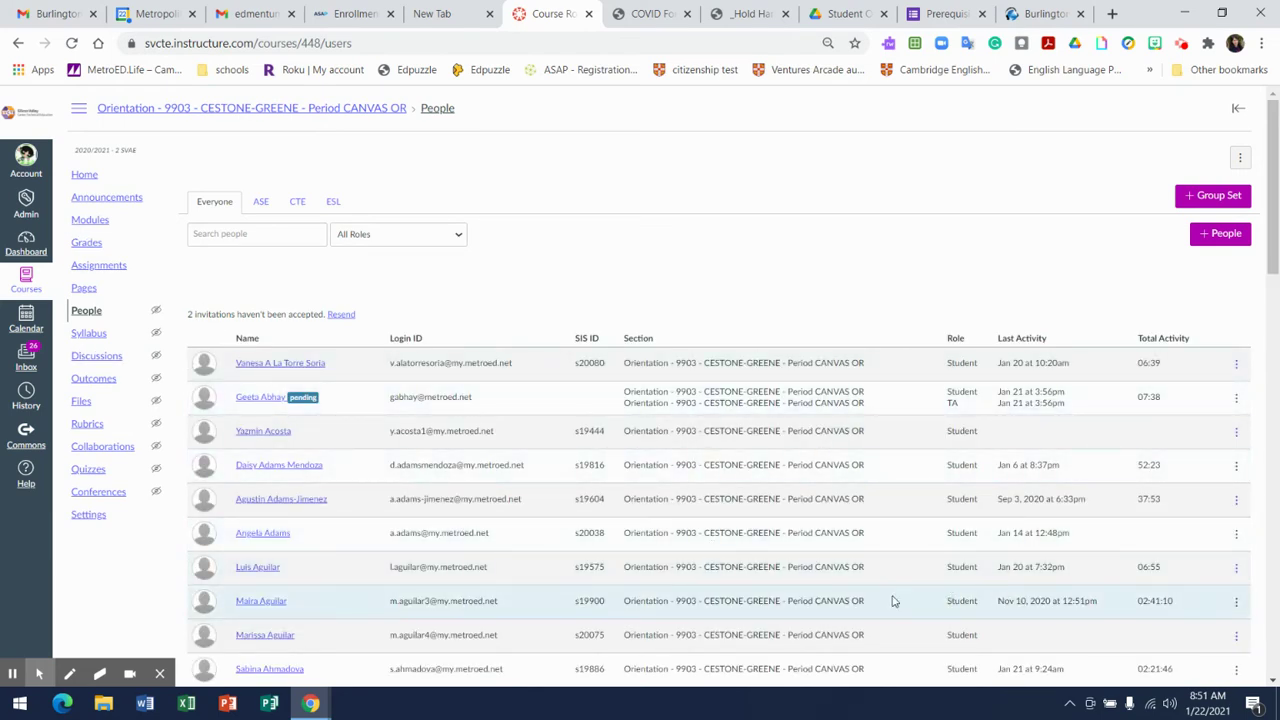
{"action": "left_click", "coordinate": [263, 603]}
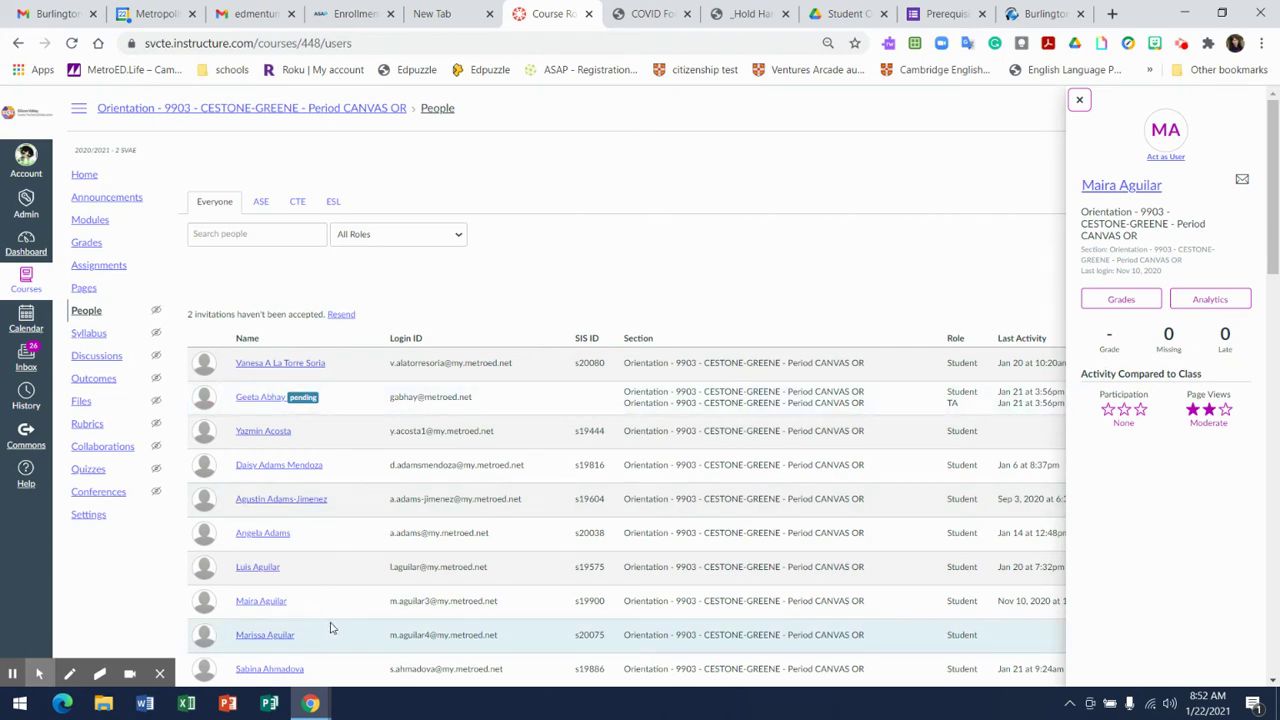
{"action": "left_click", "coordinate": [285, 670]}
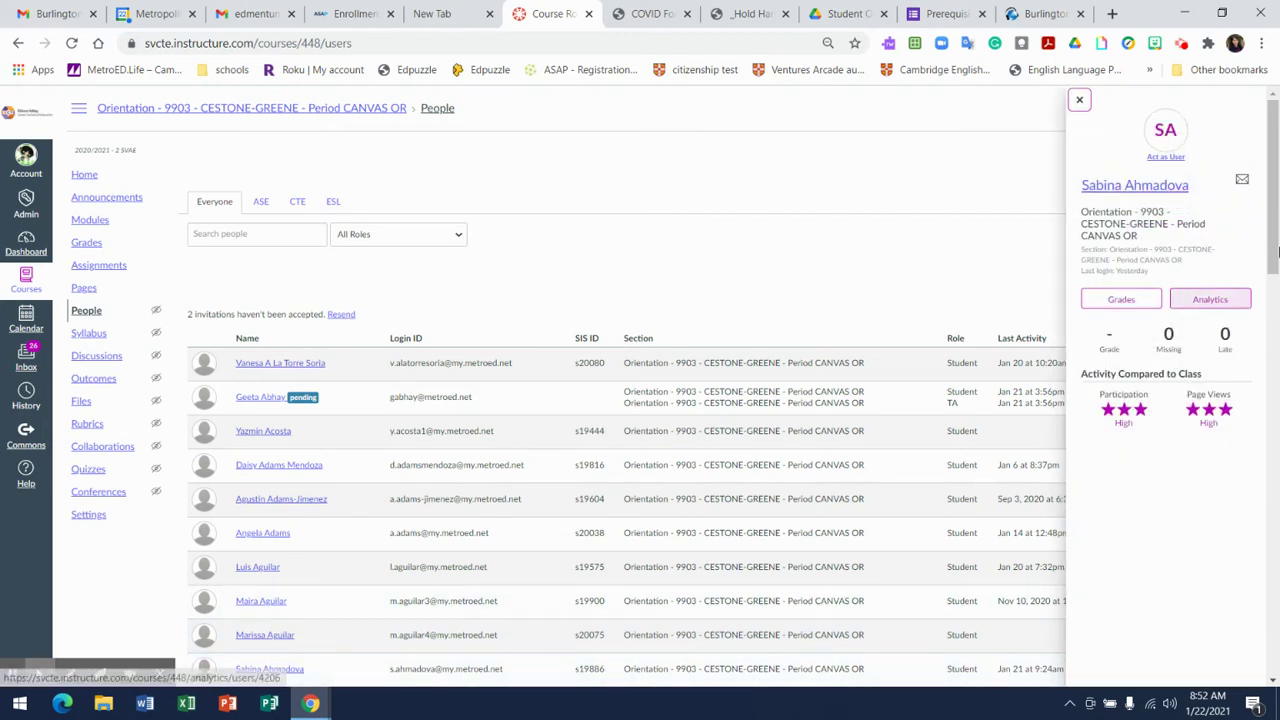
Step: View the activity summary of the nineteenth person in the course's People list, then close the summary
{"action": "left_click_drag", "start_coordinate": [1275, 243], "coordinate": [1275, 343]}
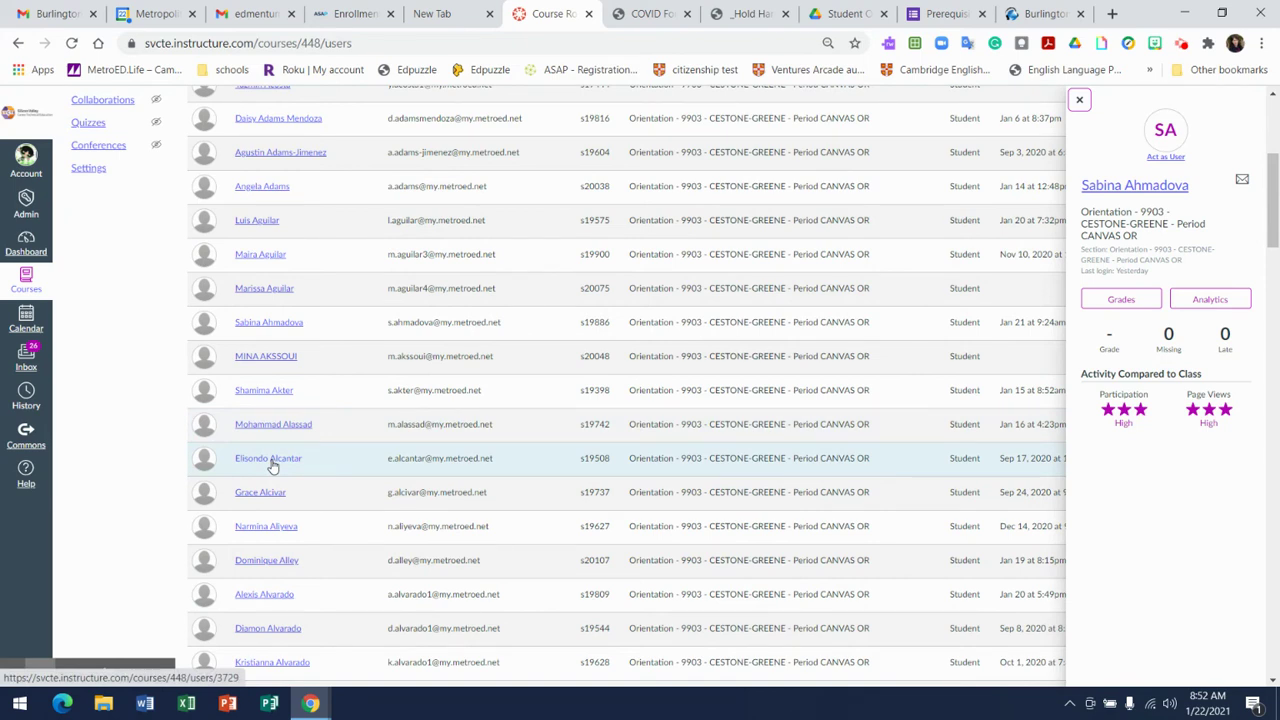
{"action": "left_click", "coordinate": [280, 631]}
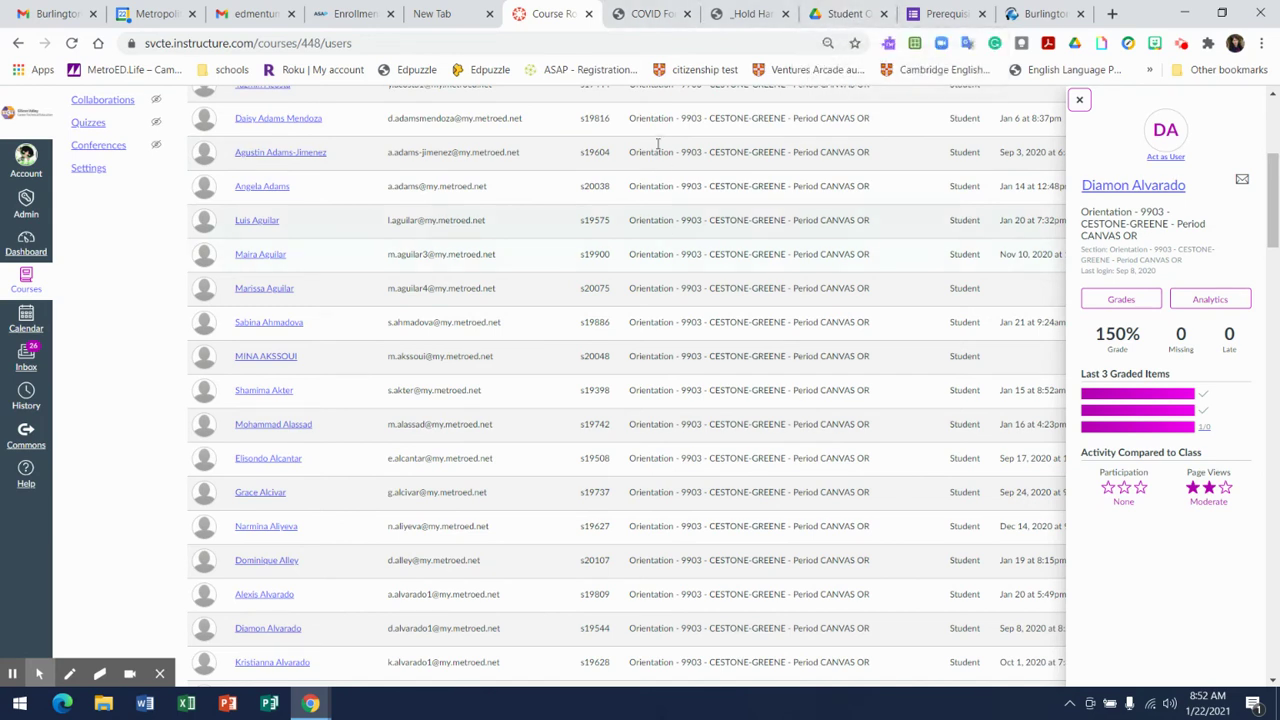
{"action": "left_click", "coordinate": [1079, 99]}
Step: Browse the People list's last activity and total activity through the surnames starting with G, and return to its beginning
{"action": "scroll", "coordinate": [1277, 270], "scroll_direction": "down", "scroll_amount": 4}
{"action": "scroll", "coordinate": [1277, 288], "scroll_direction": "down", "scroll_amount": 9}
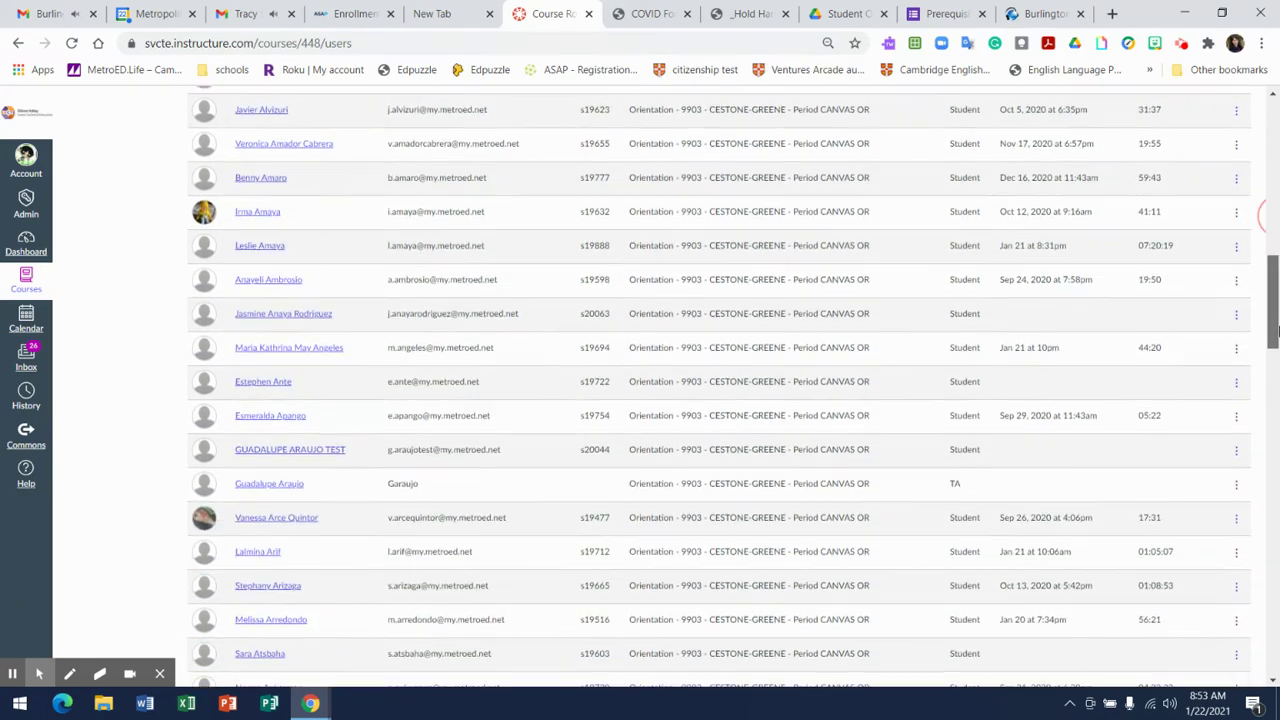
{"action": "scroll", "coordinate": [1277, 380], "scroll_direction": "down", "scroll_amount": 10}
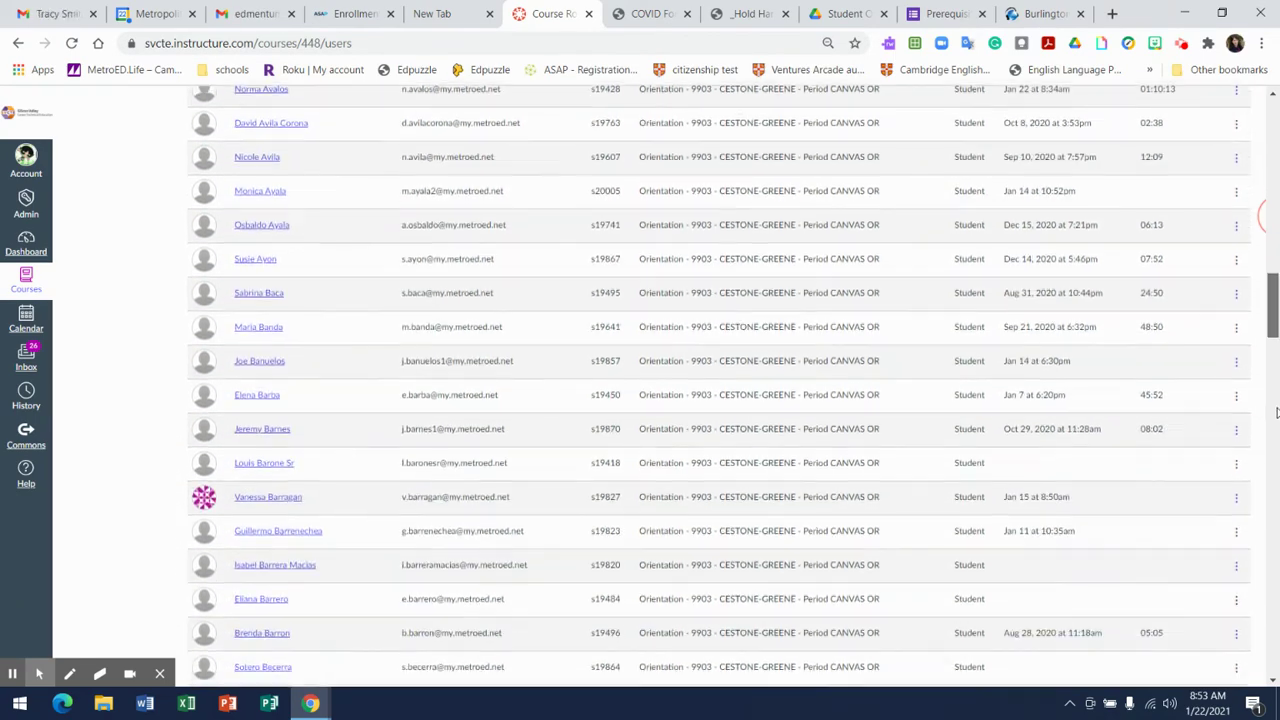
{"action": "scroll", "coordinate": [1277, 500], "scroll_direction": "down", "scroll_amount": 5}
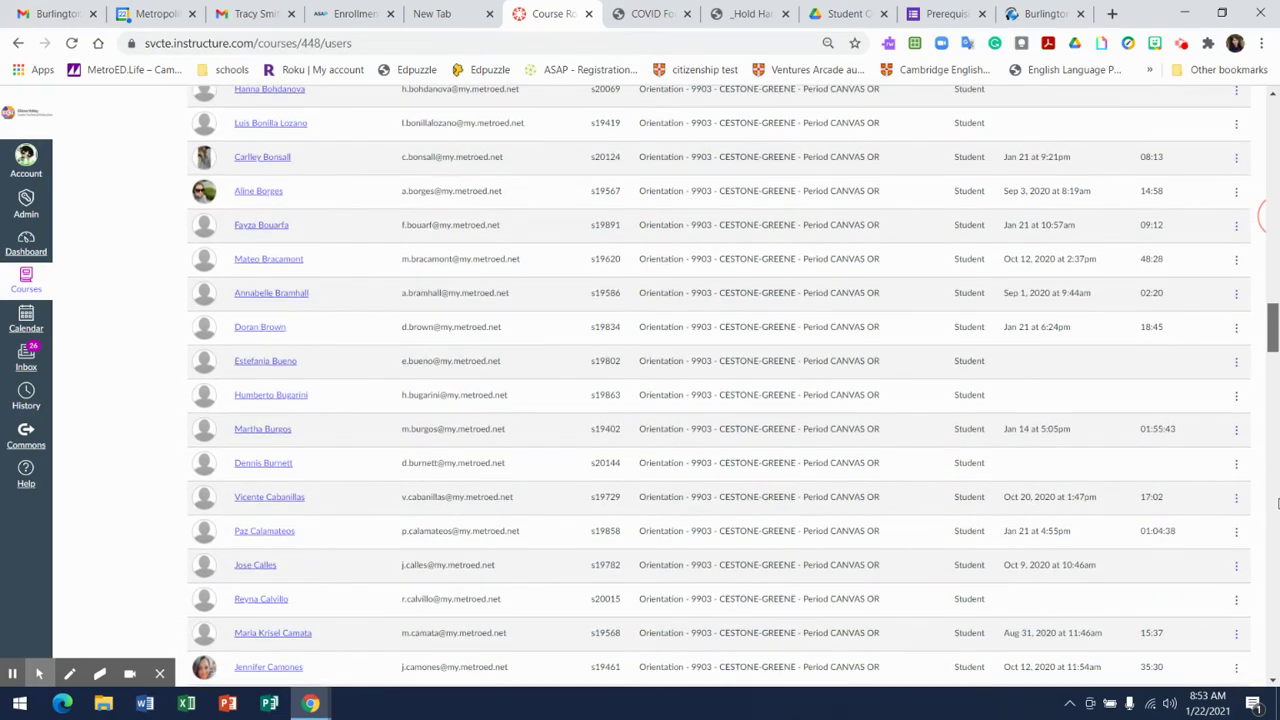
{"action": "scroll", "coordinate": [1277, 552], "scroll_direction": "down", "scroll_amount": 6}
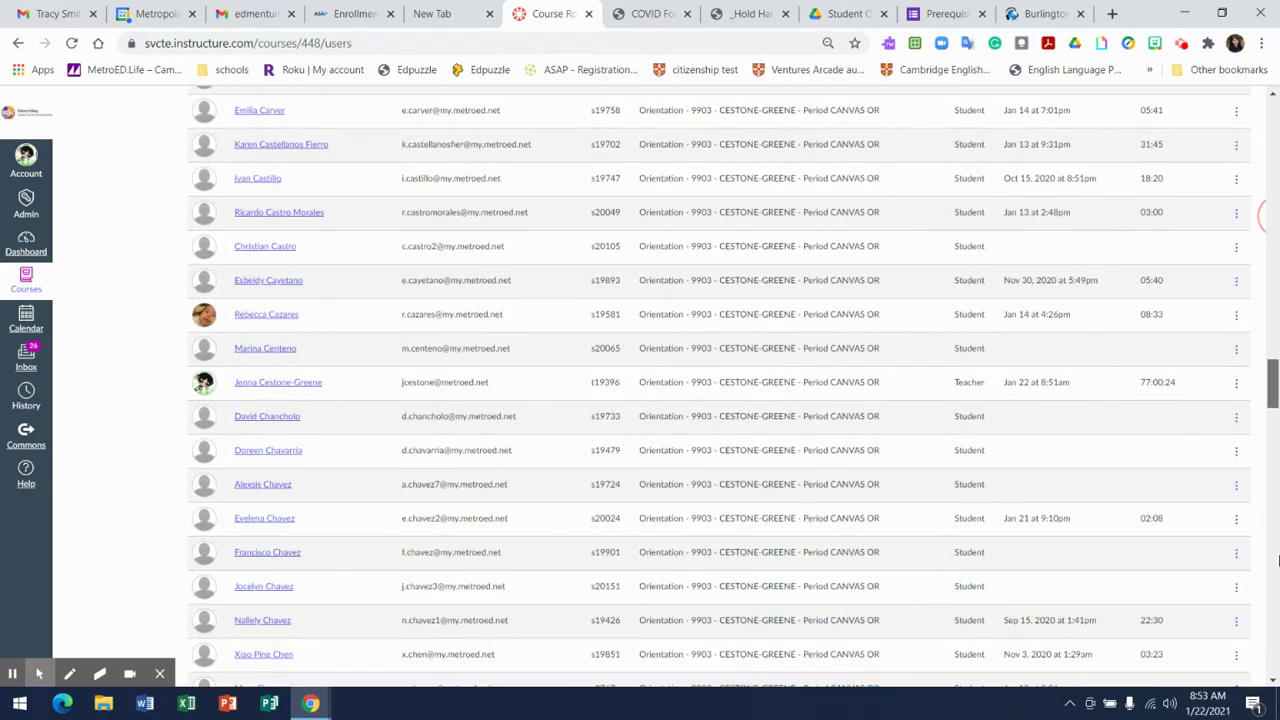
{"action": "scroll", "coordinate": [1277, 594], "scroll_direction": "down", "scroll_amount": 4}
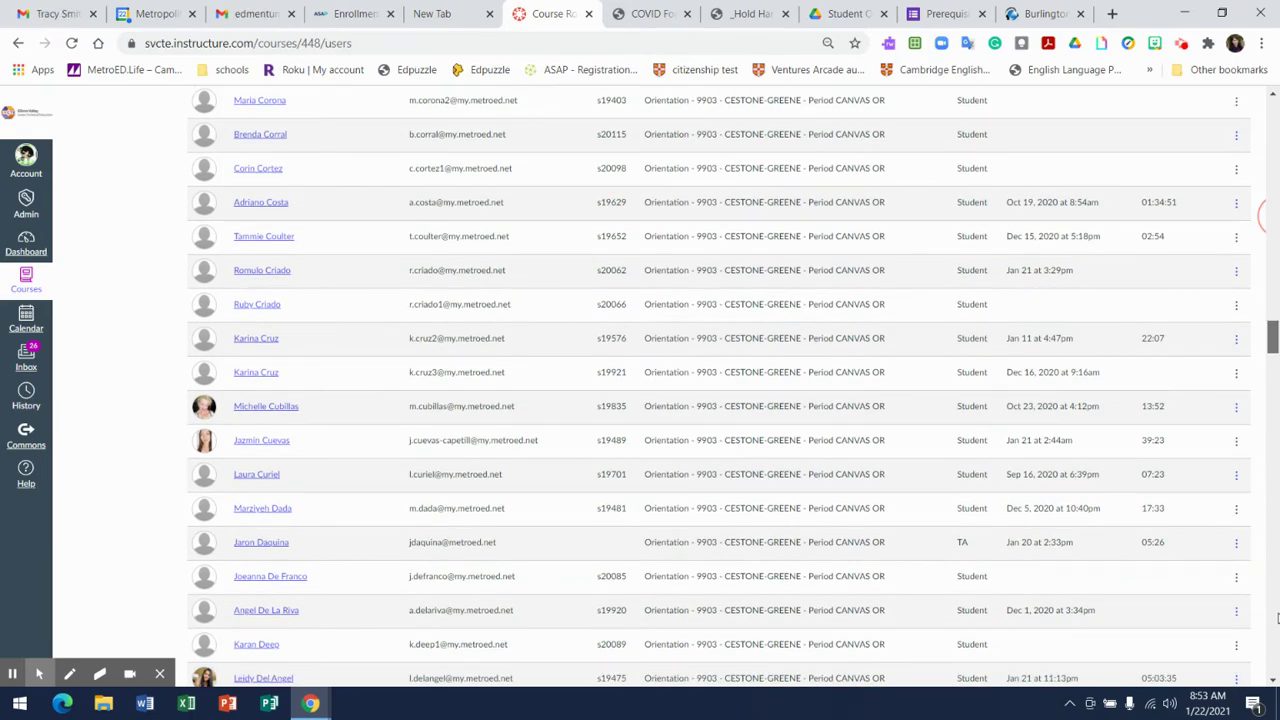
{"action": "scroll", "coordinate": [1277, 625], "scroll_direction": "down", "scroll_amount": 2}
{"action": "scroll", "coordinate": [1277, 630], "scroll_direction": "down", "scroll_amount": 5}
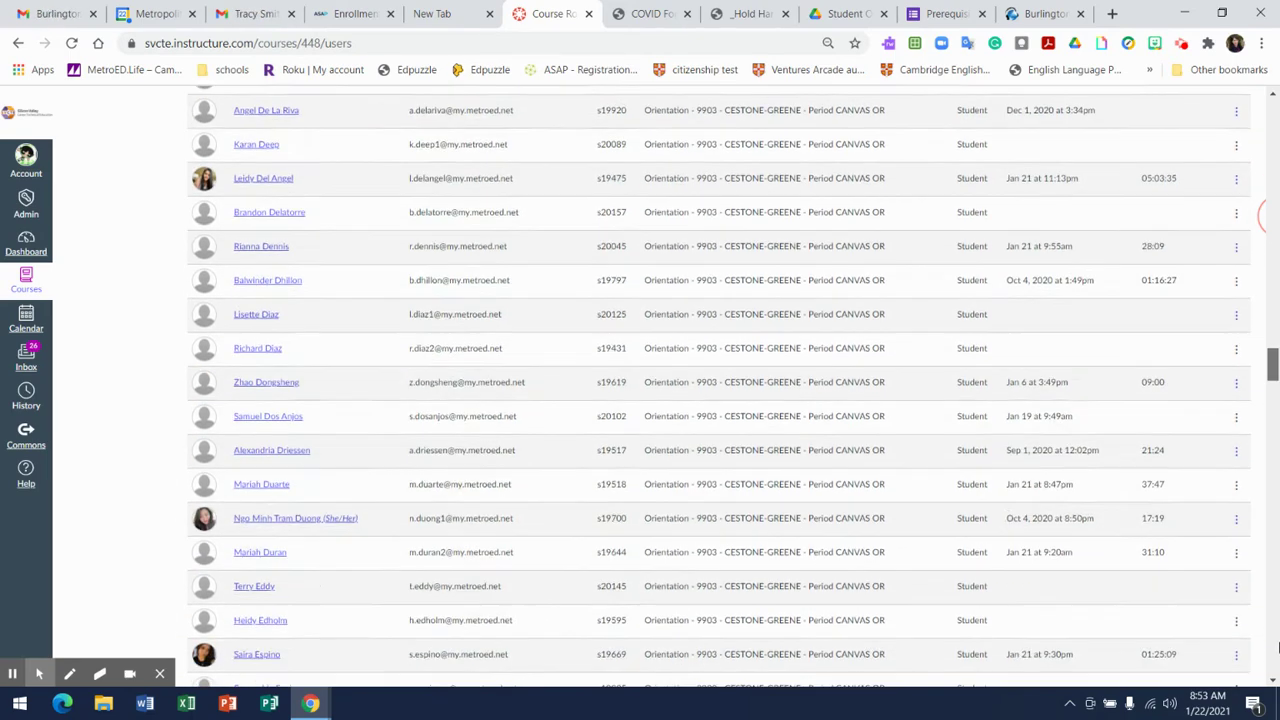
{"action": "scroll", "coordinate": [1277, 657], "scroll_direction": "down", "scroll_amount": 15}
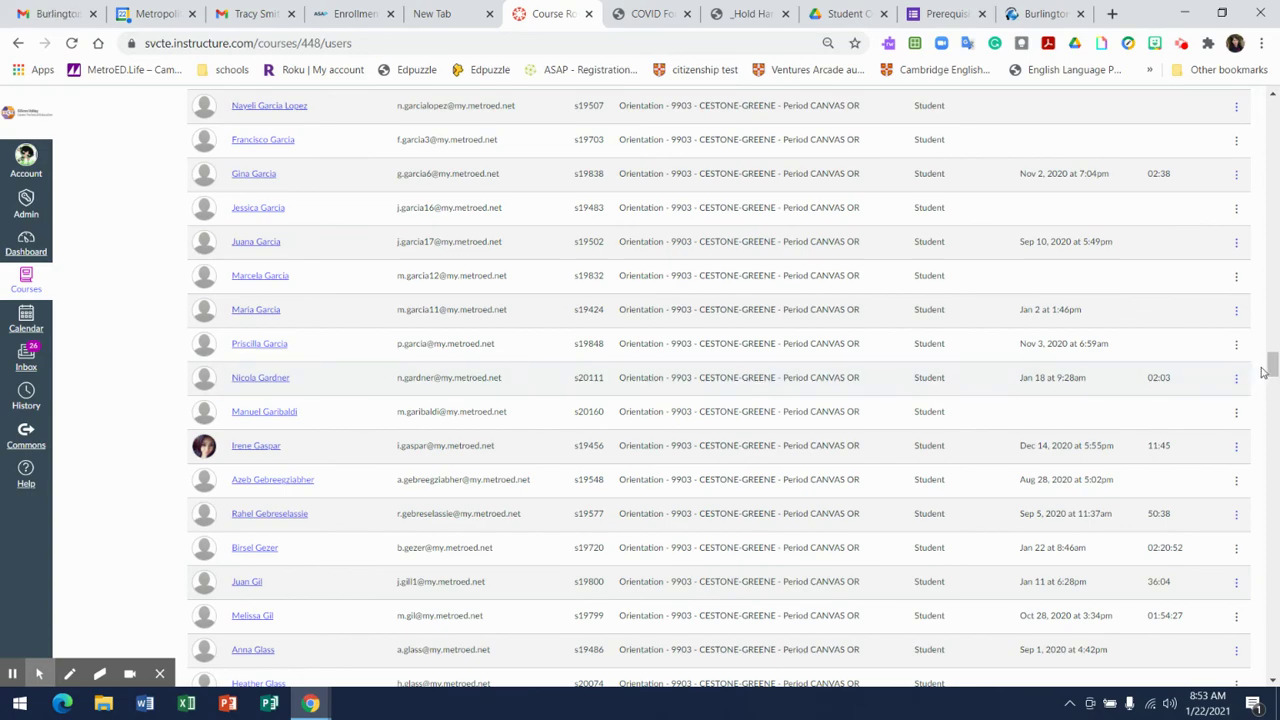
{"action": "left_click_drag", "start_coordinate": [1271, 366], "coordinate": [1270, 100]}
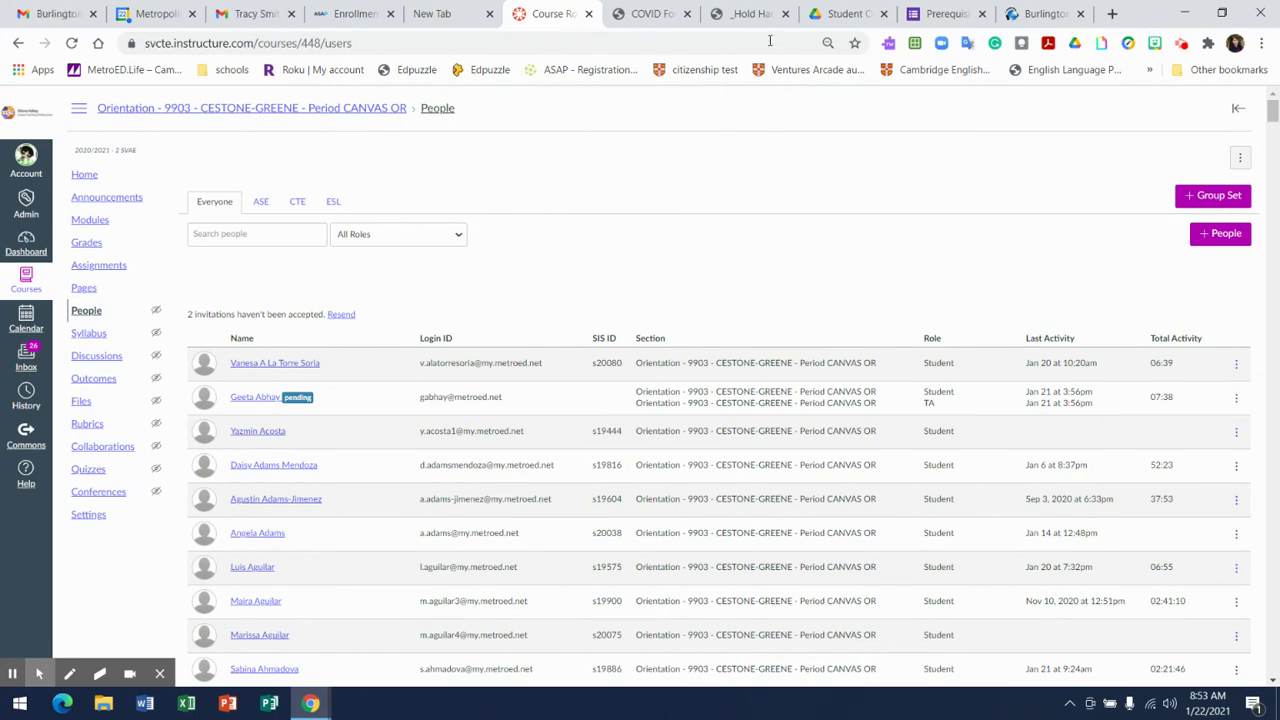
Step: Switch to the COVID form and review its safety protocols and sign-in section
{"action": "left_click", "coordinate": [662, 15]}
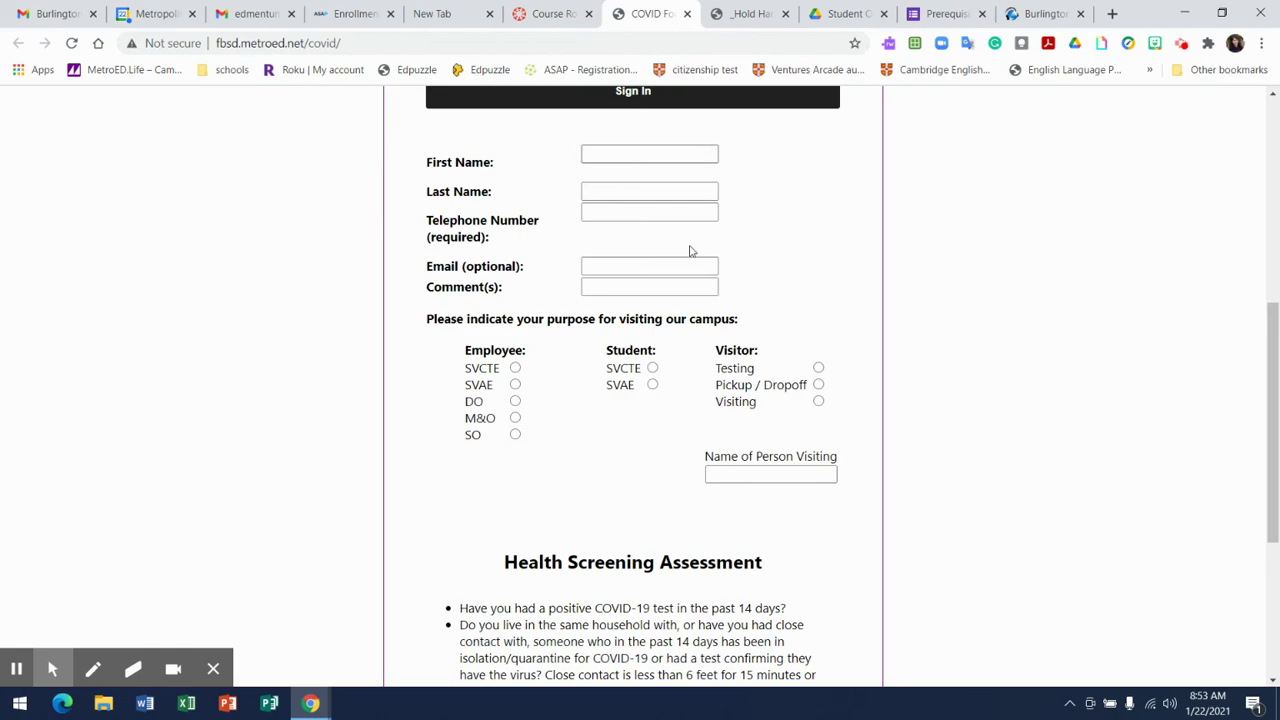
{"action": "left_click_drag", "start_coordinate": [1275, 408], "coordinate": [1276, 208]}
{"action": "scroll", "coordinate": [1276, 208], "scroll_direction": "down", "scroll_amount": 3}
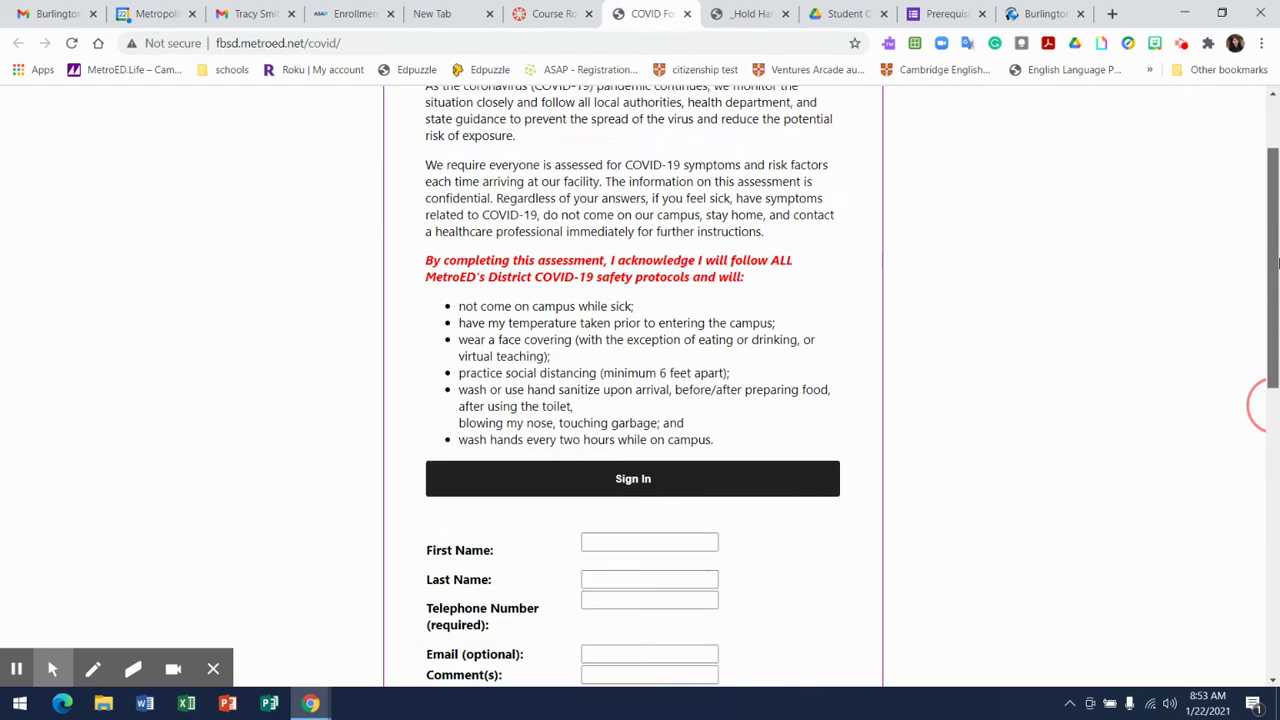
Step: Review the Hold Harmless COVID-19 waiver from its beginning and revisit the Prerequisite Course: Orientation Overview form
{"action": "left_click", "coordinate": [743, 21]}
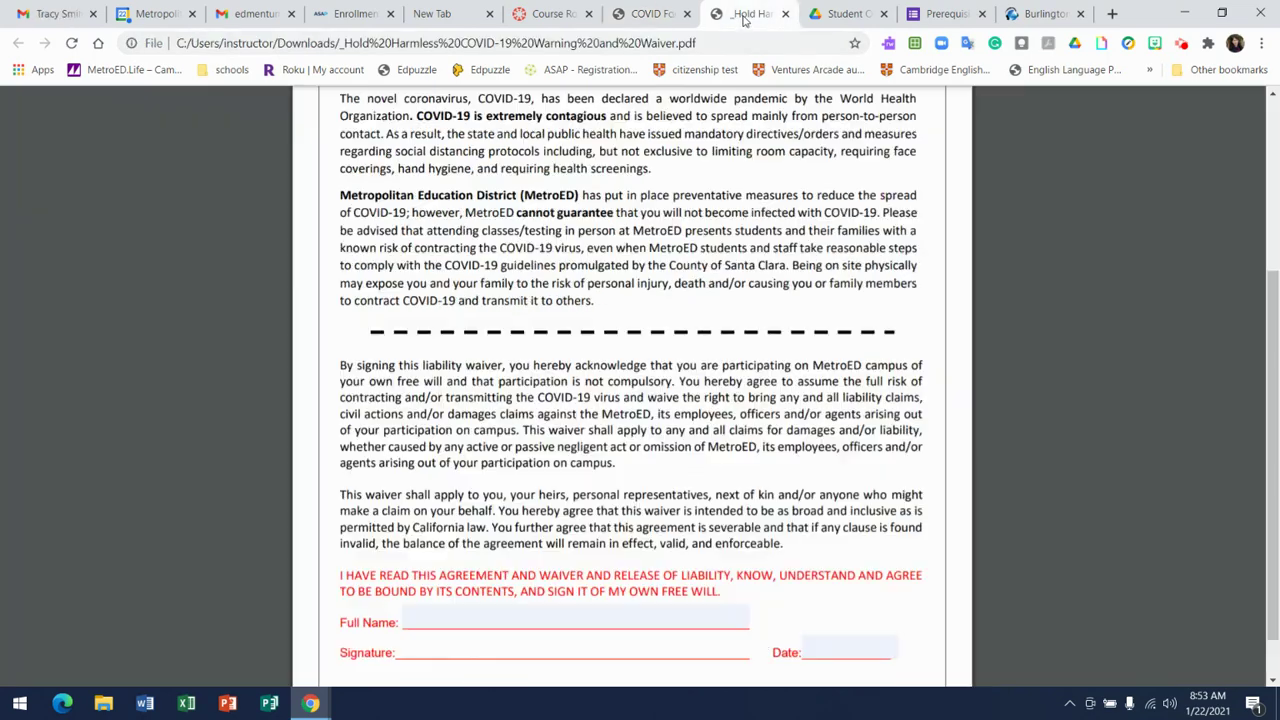
{"action": "left_click_drag", "start_coordinate": [1276, 311], "coordinate": [1275, 156]}
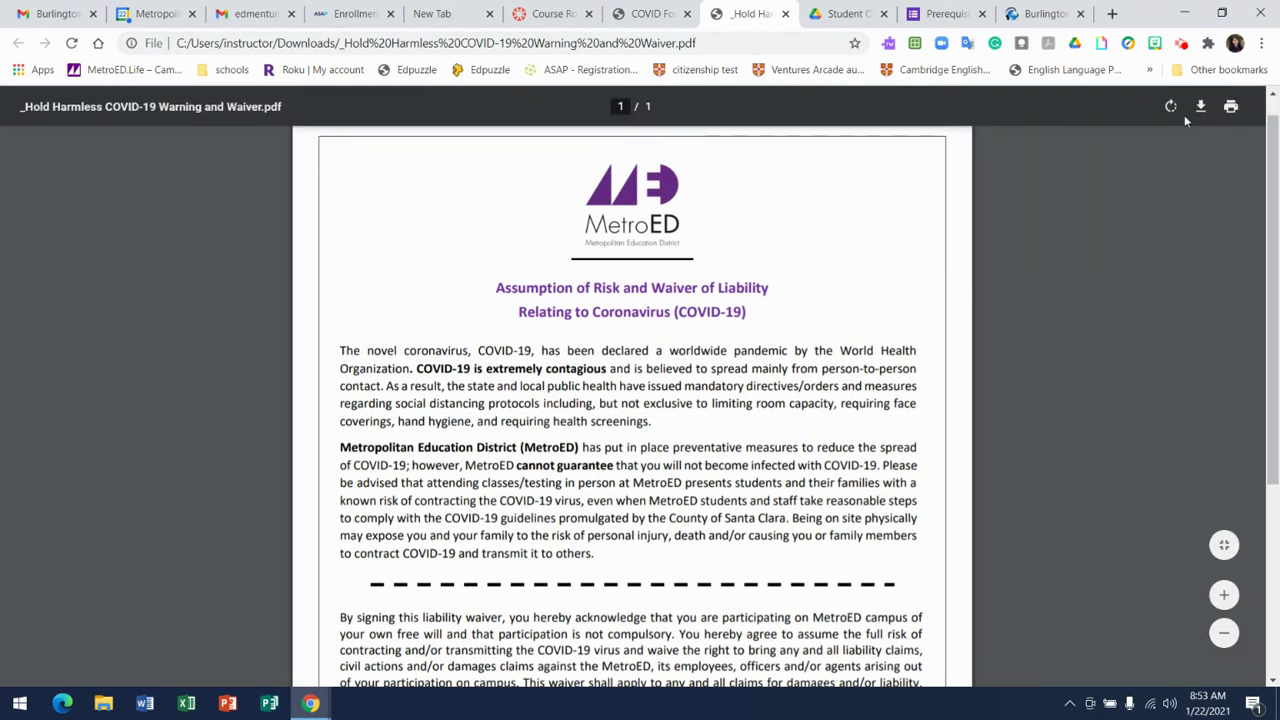
{"action": "left_click", "coordinate": [948, 20]}
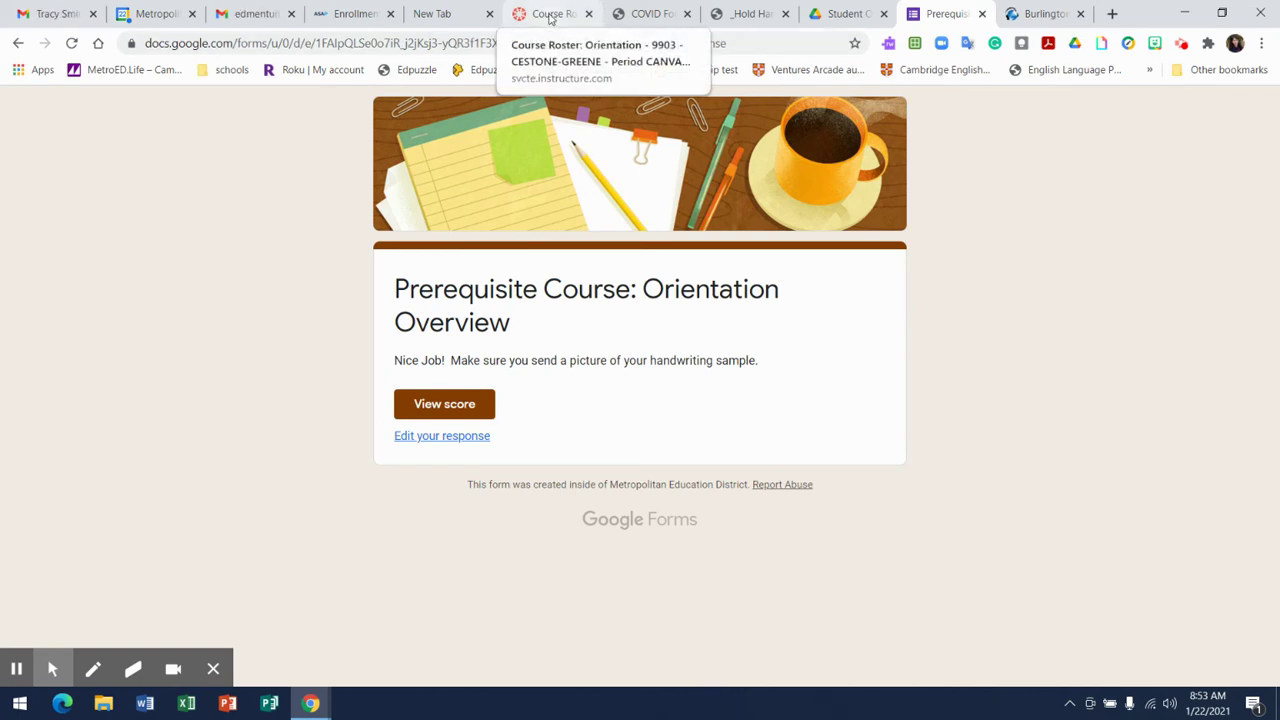
Step: Return to the Canvas Orientation course and open its home page
{"action": "left_click", "coordinate": [550, 14]}
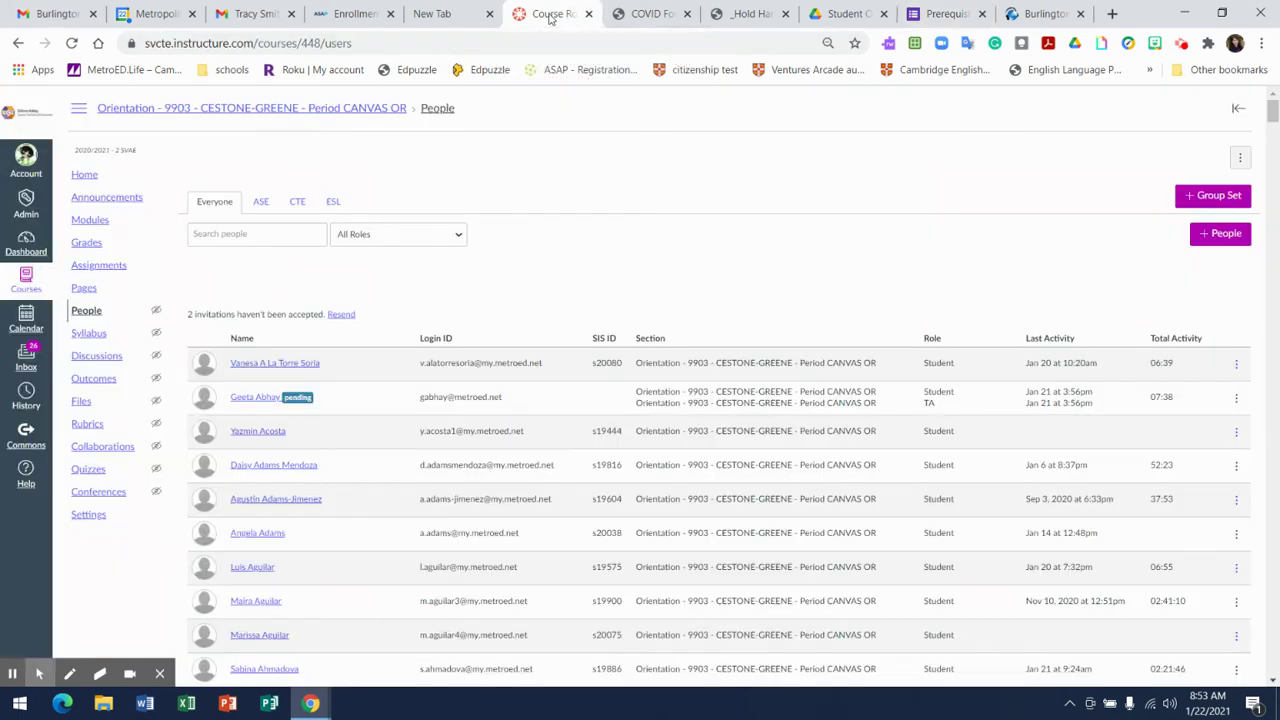
{"action": "left_click", "coordinate": [85, 175]}
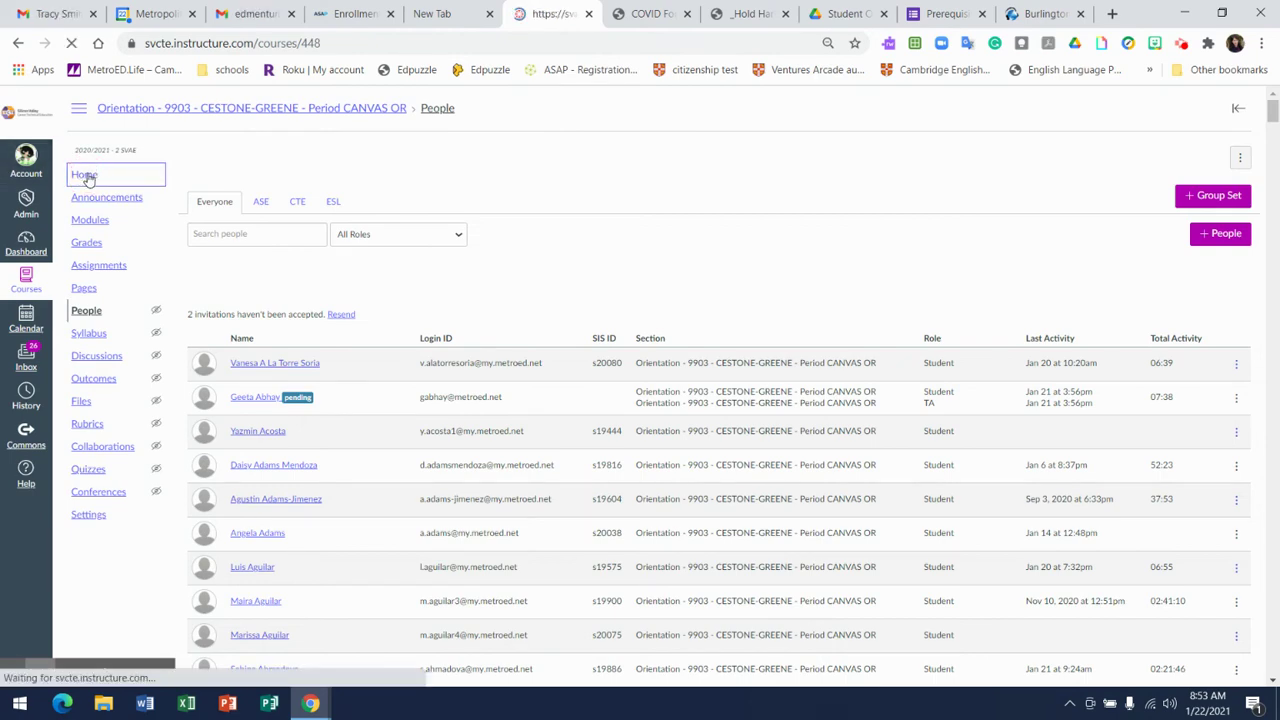